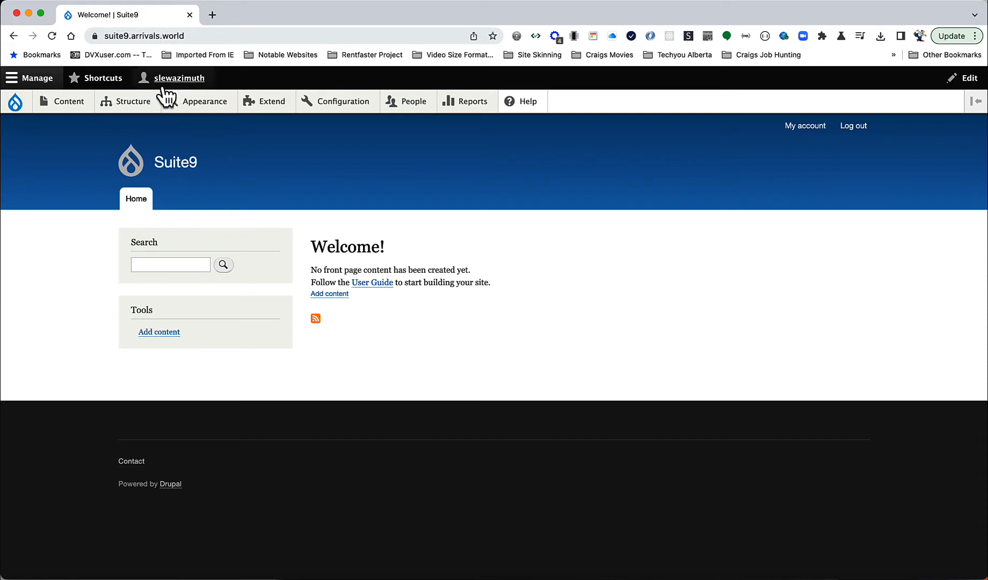
Step: Check the Drupal version in the site's Status report, and return to the home page
mouse_move(172, 181)
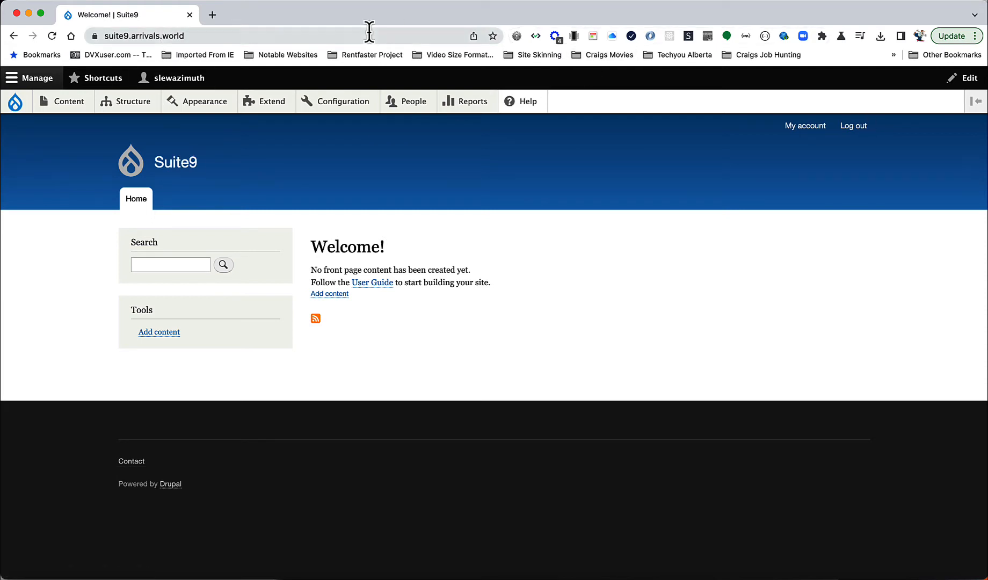
mouse_move(467, 108)
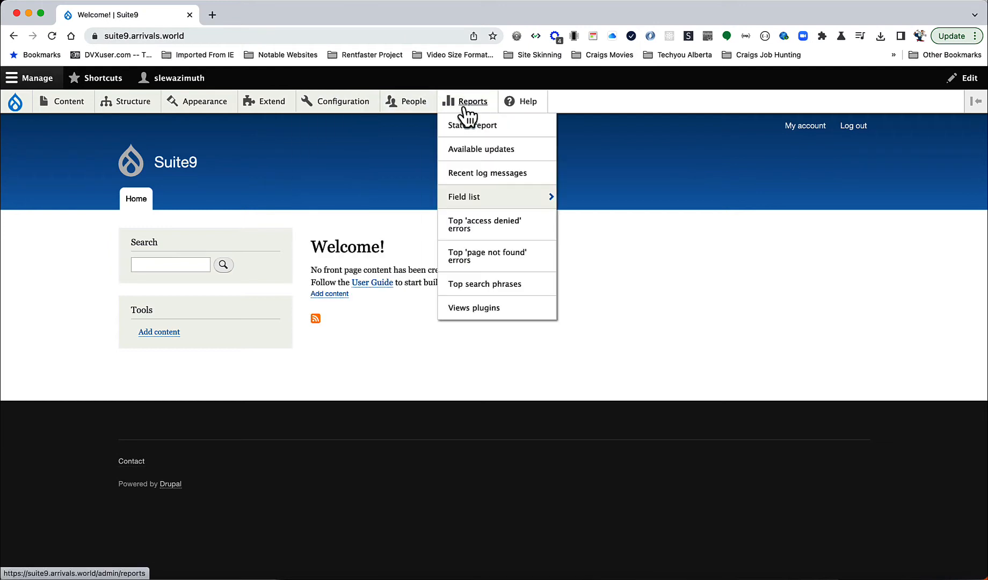
click(468, 127)
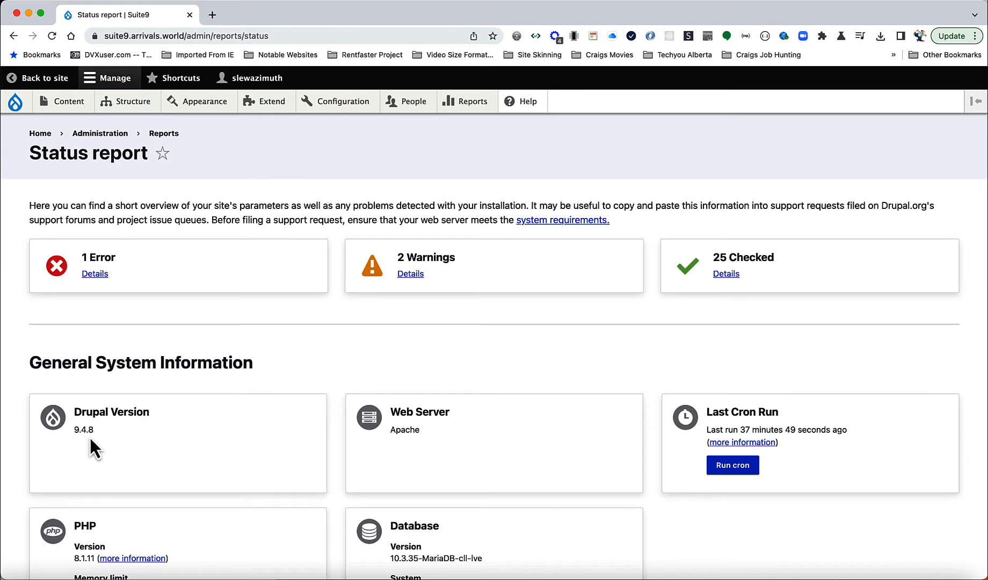
click(16, 102)
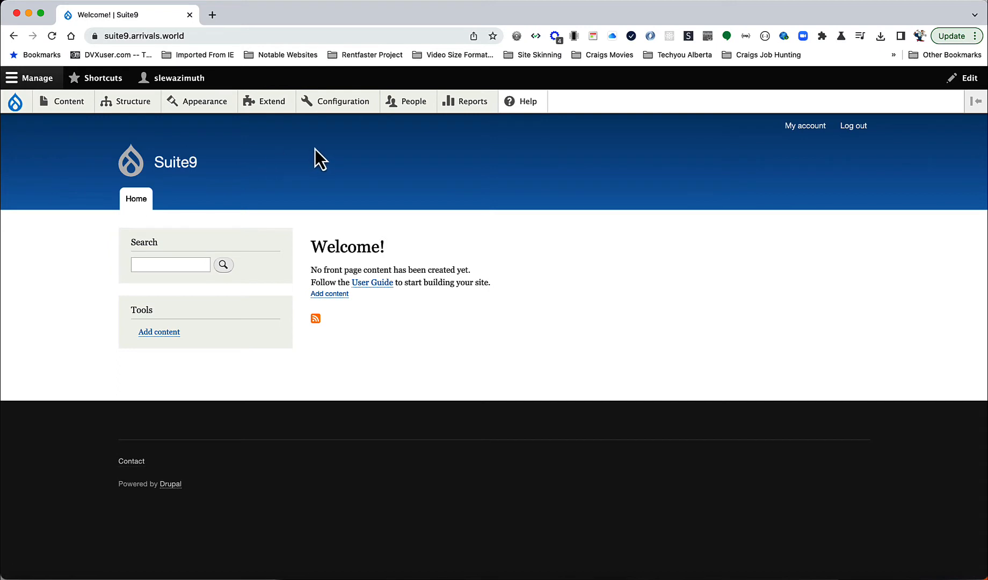
Step: Start a new Basic page and set its body text format to Extended CKEditor
mouse_move(75, 108)
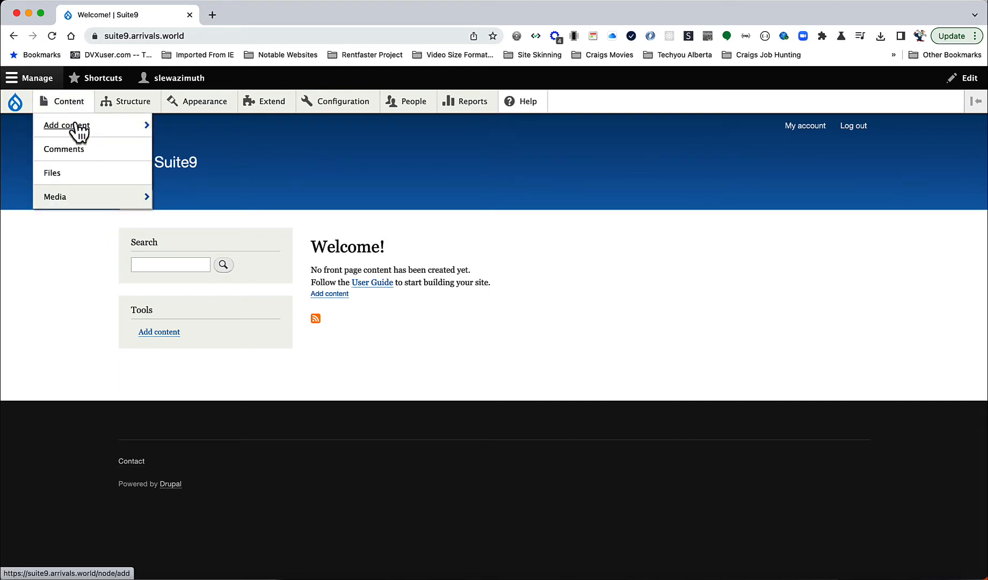
mouse_move(80, 132)
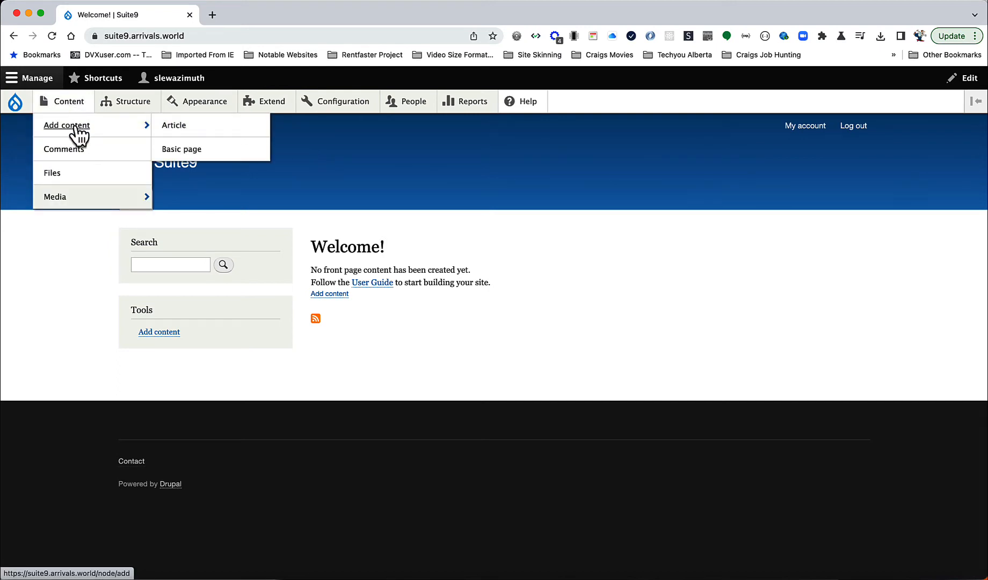
click(192, 155)
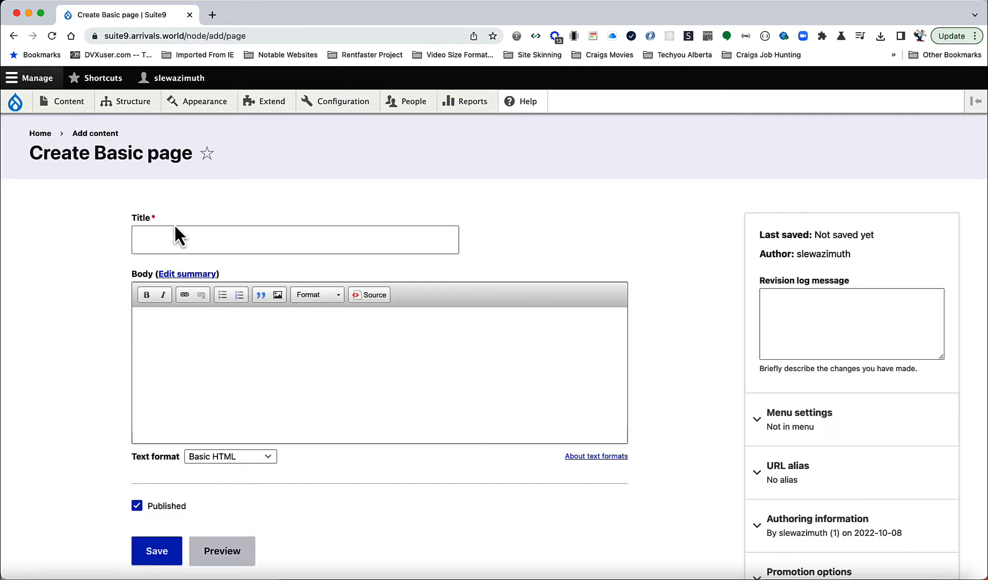
click(150, 327)
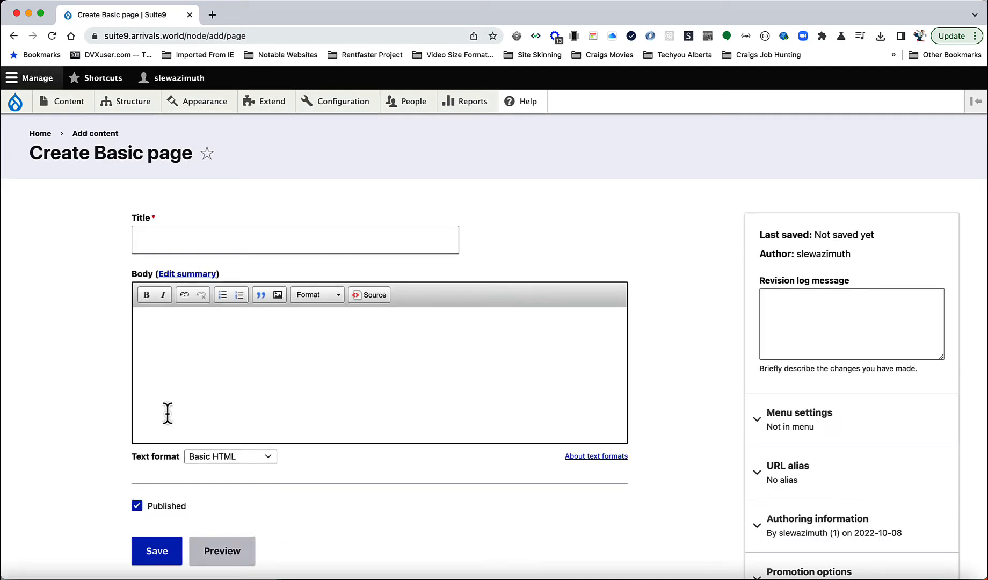
click(197, 458)
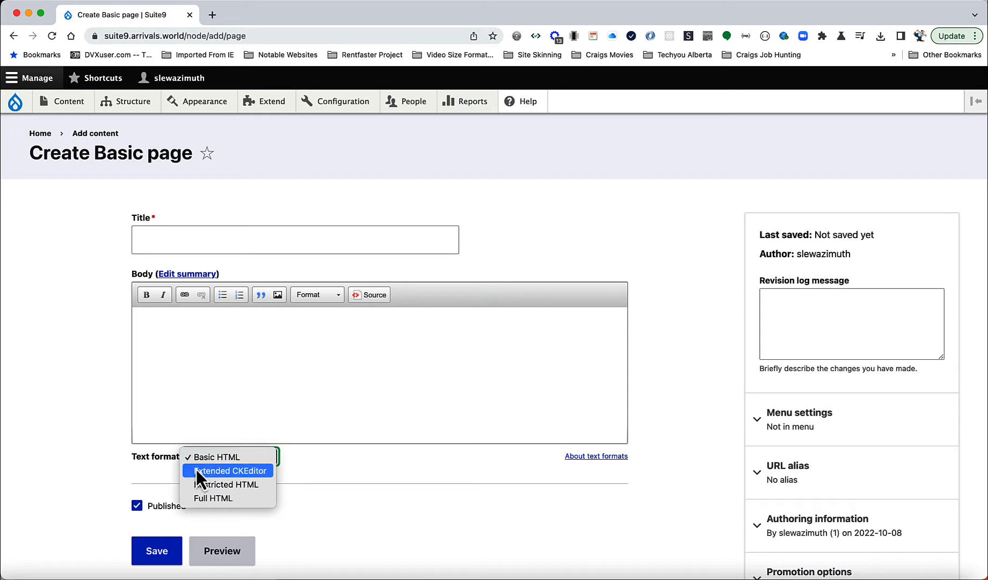
click(198, 471)
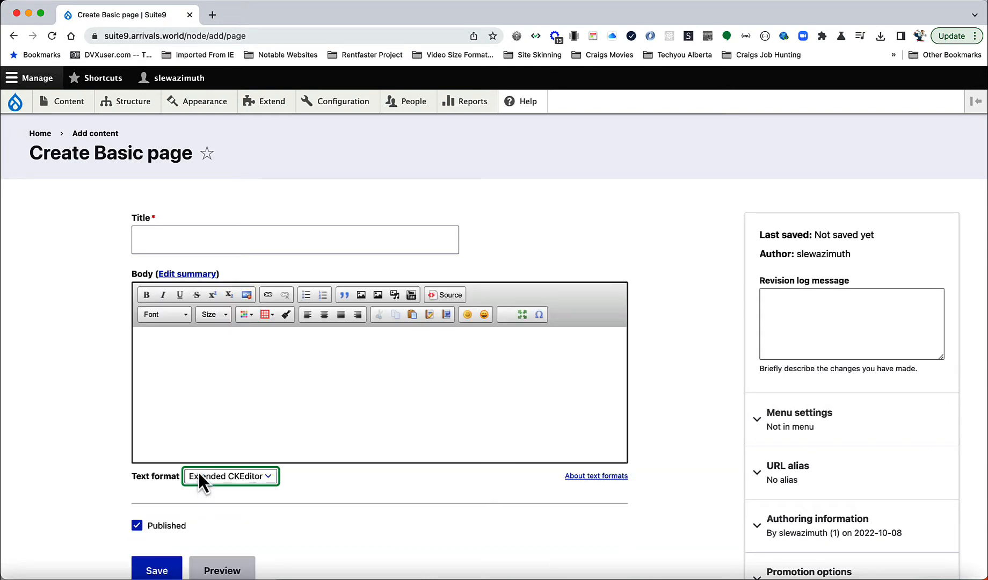
Step: Look through the fonts offered in the body editor's Font list, and close the list without choosing one
click(183, 321)
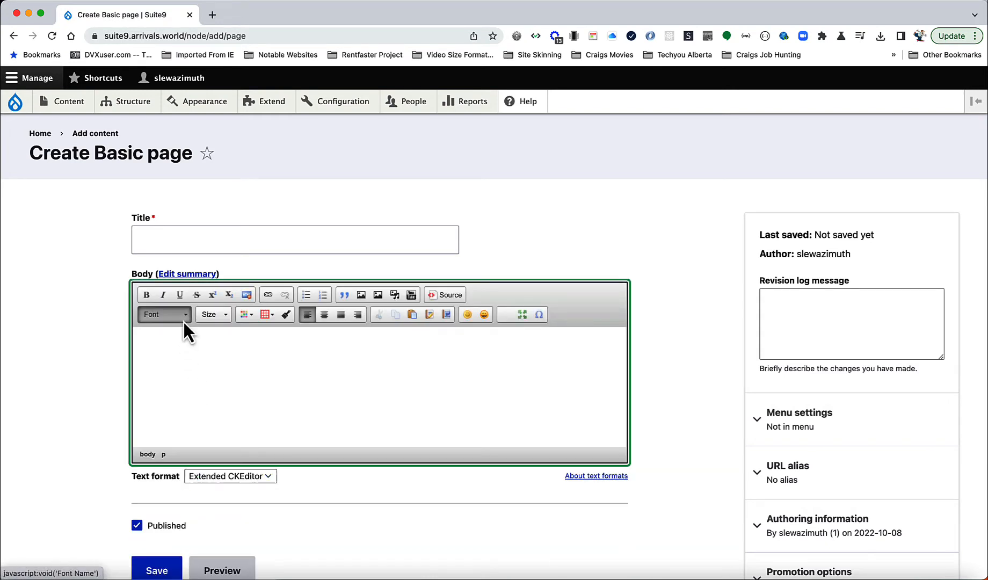
scroll(189, 411, down, 1)
scroll(189, 411, left, 1)
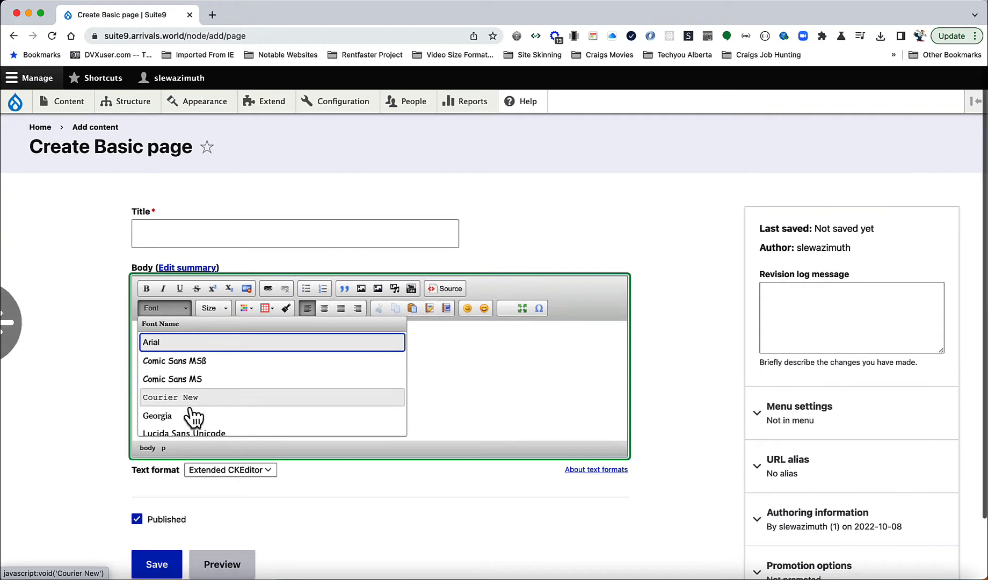
scroll(192, 416, down, 5)
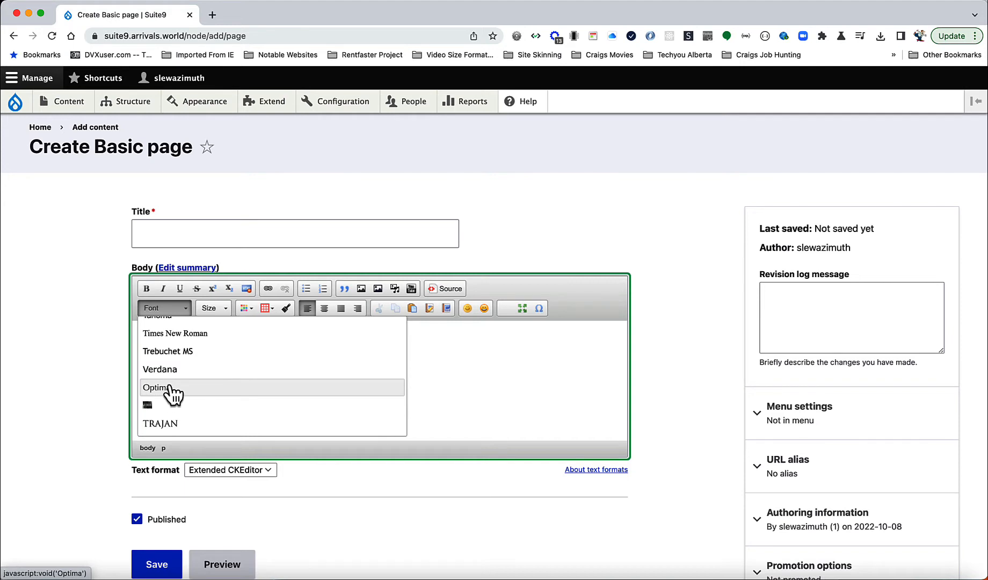
scroll(174, 394, down, 1)
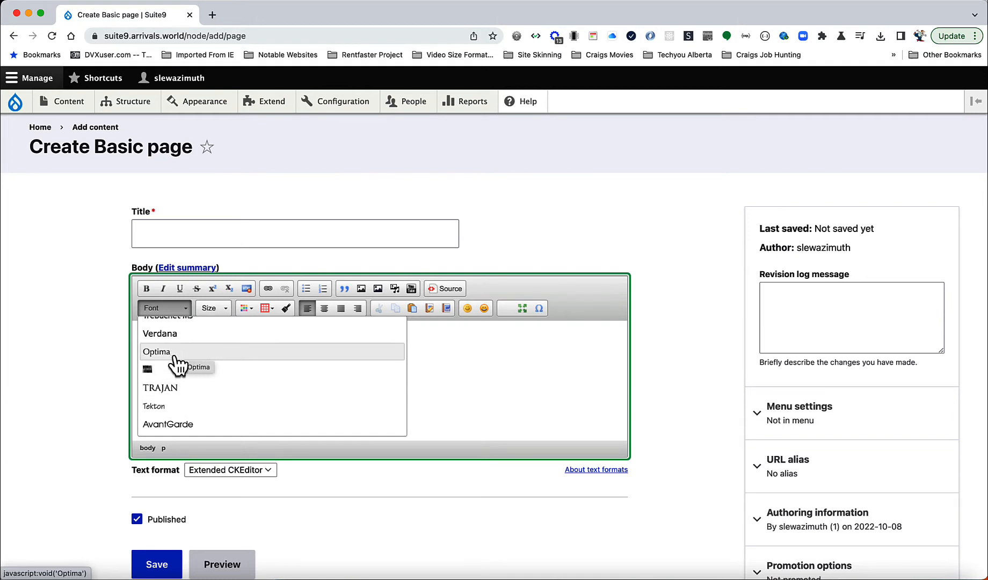
scroll(180, 365, down, 4)
scroll(177, 378, up, 5)
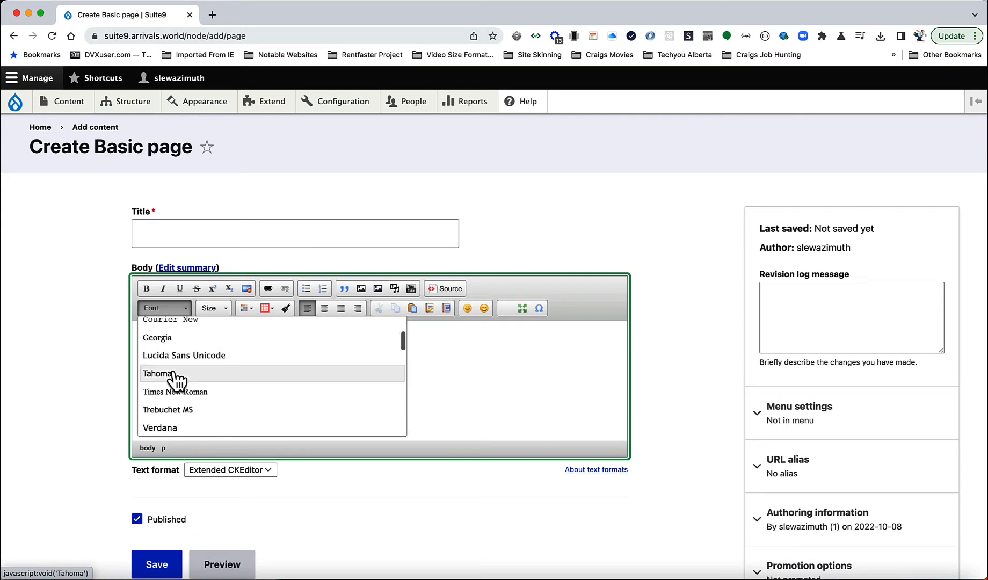
click(259, 262)
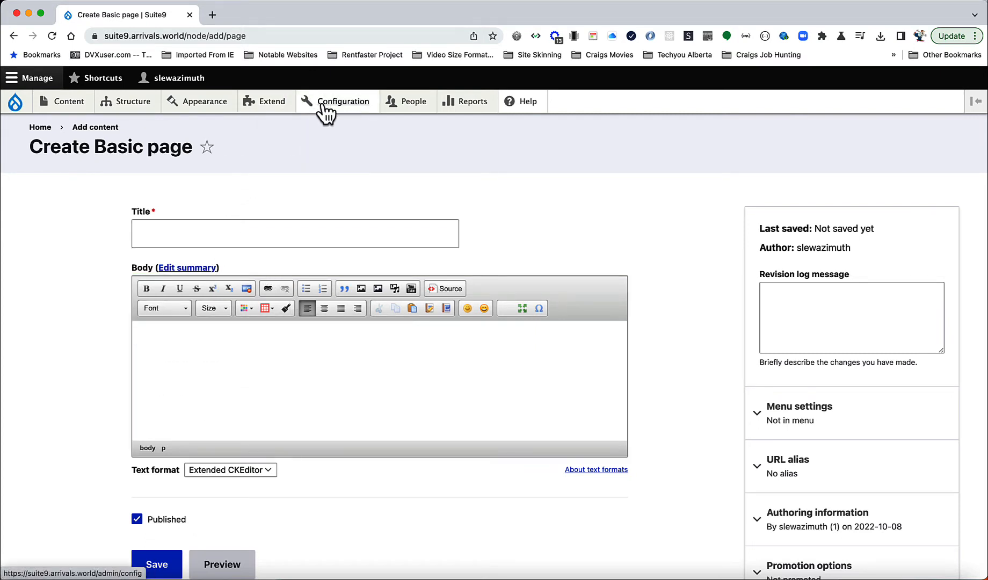
Step: Open the configuration of the Extended CKEditor format under Text formats and editors
mouse_move(357, 107)
mouse_move(348, 183)
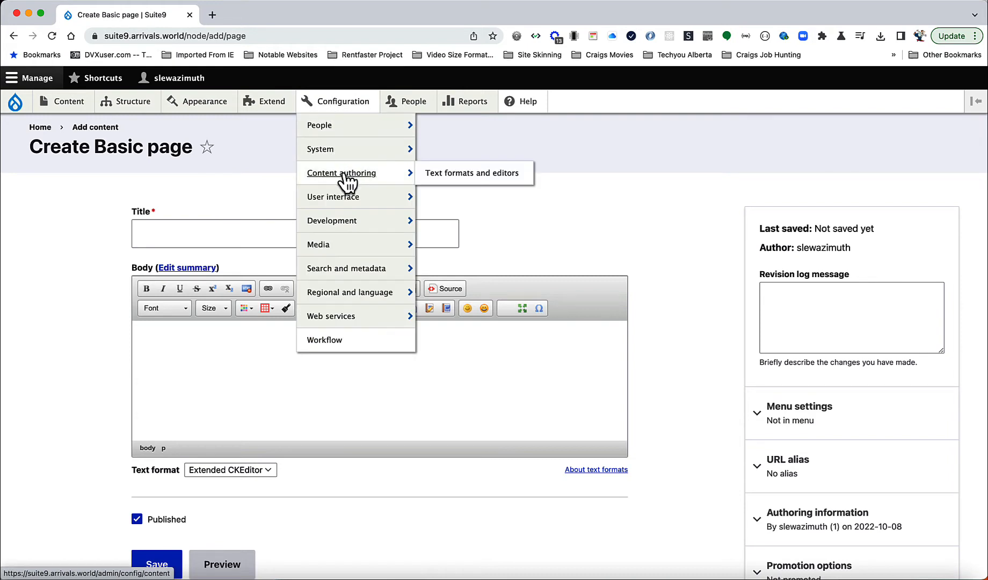
click(441, 177)
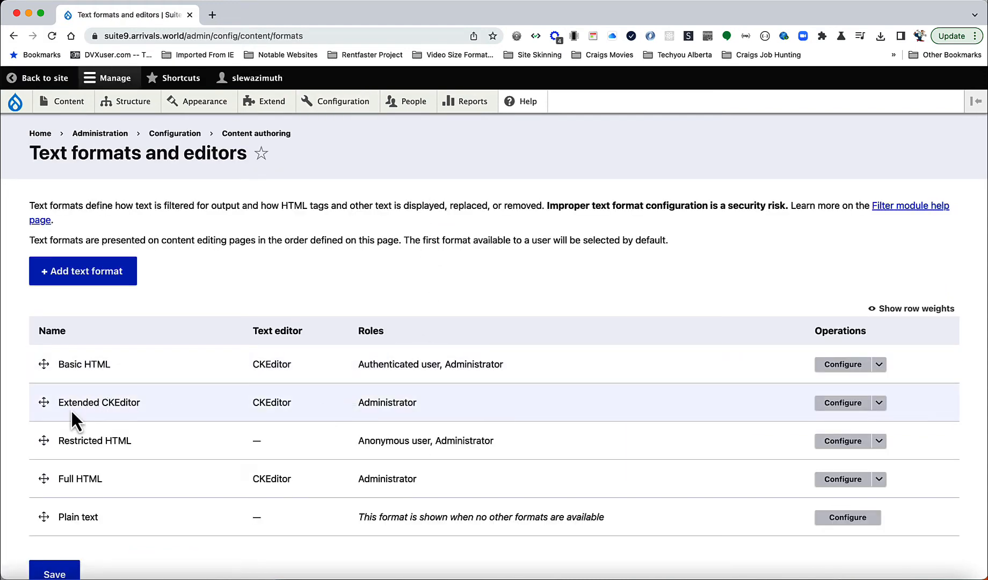
click(840, 404)
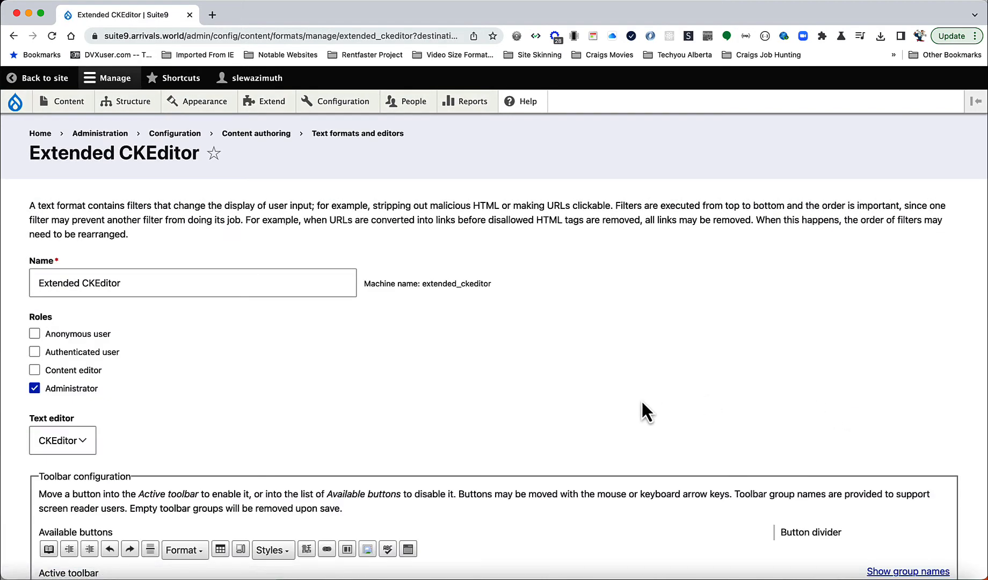
Step: Select the Font Name button in the active toolbar and examine the Font names entries in its Font Family and Size Settings
scroll(642, 400, down, 5)
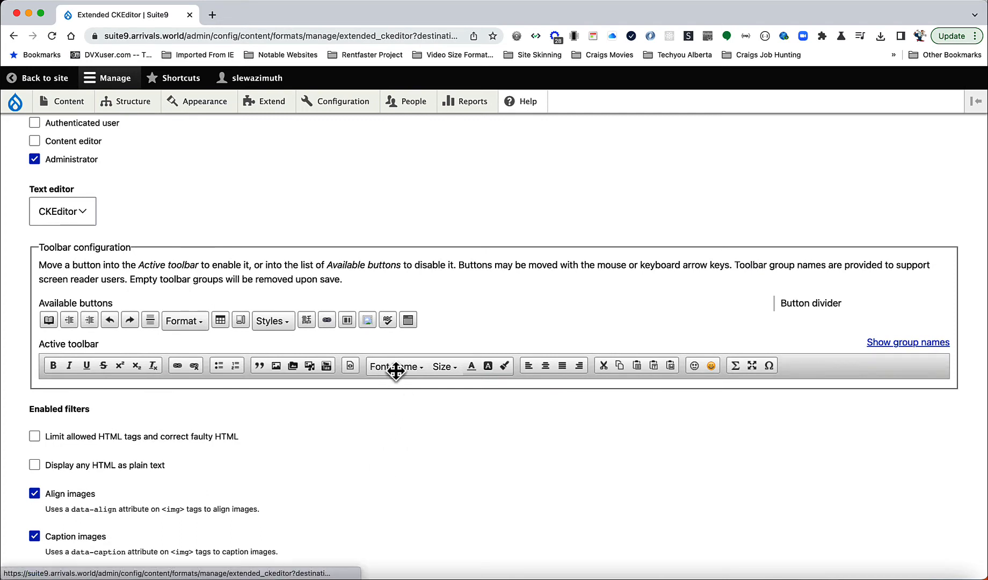
drag(395, 371, 448, 395)
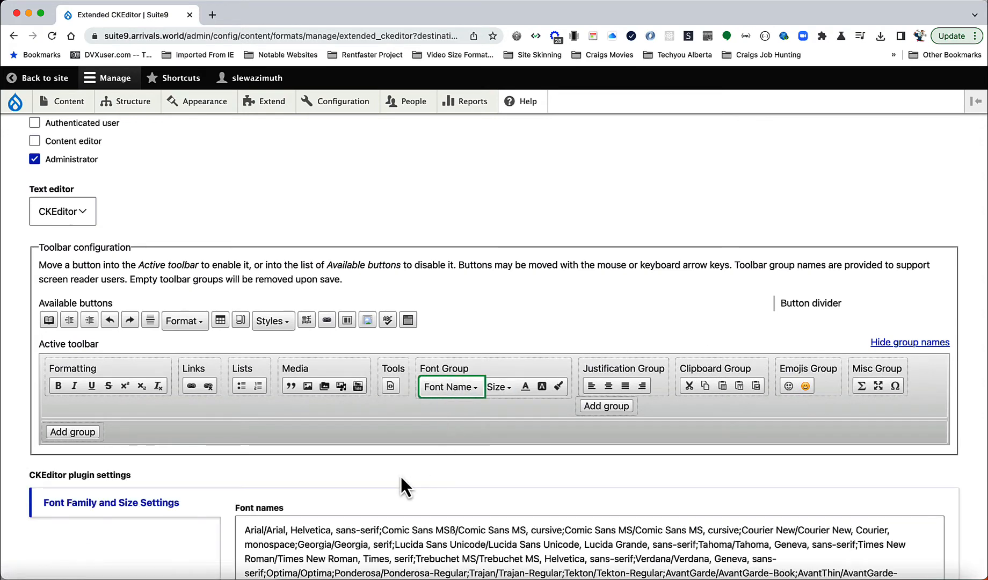
scroll(401, 476, down, 4)
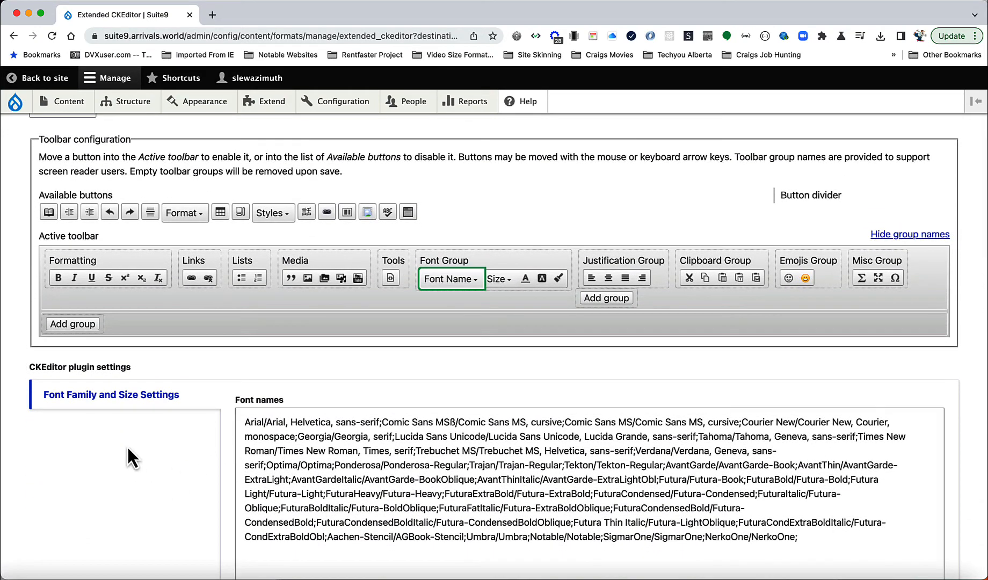
scroll(253, 464, down, 2)
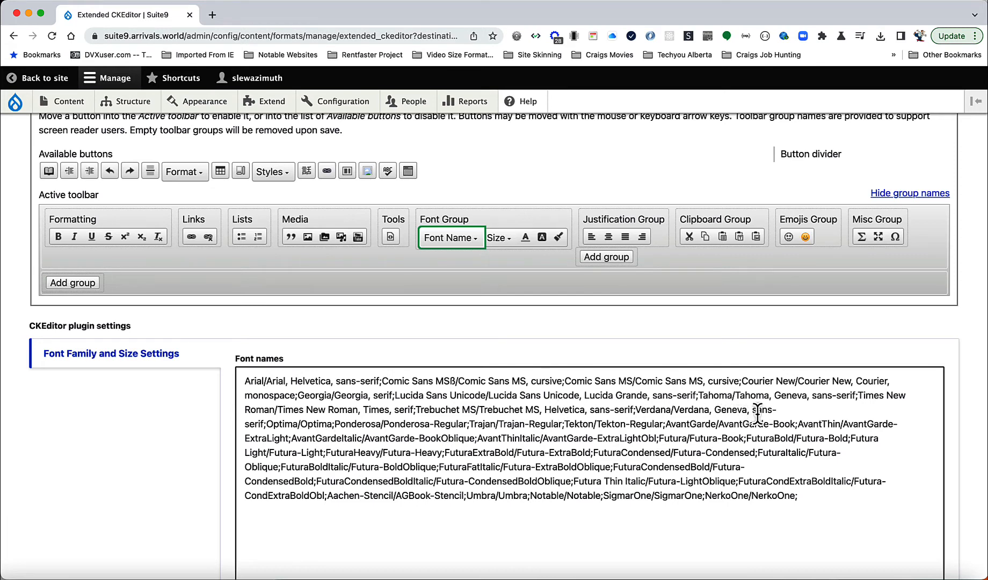
Step: Insert the entry "Peignot/Peignot-Demi;" into Font names directly before the Optima entry
click(267, 426)
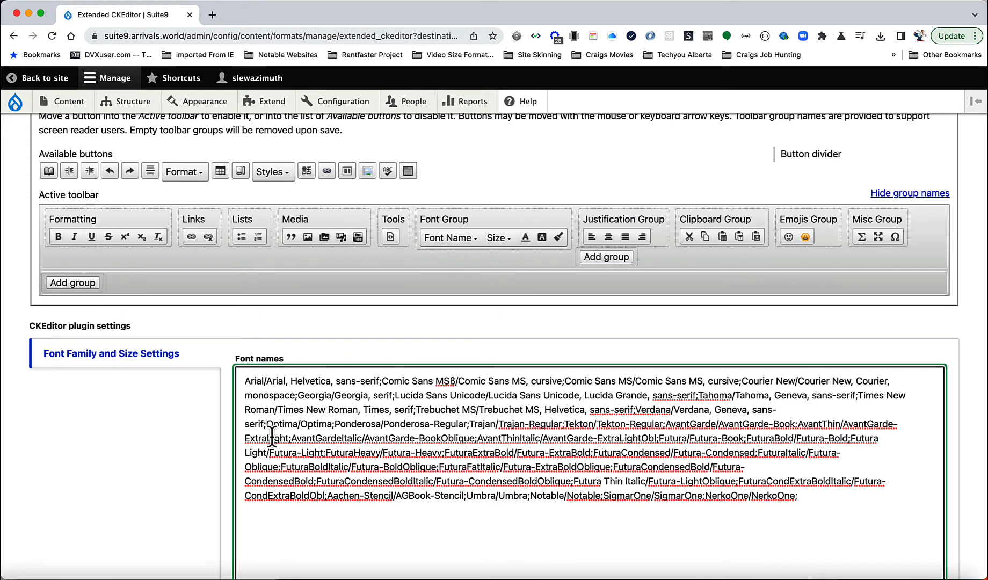
text(Pe)
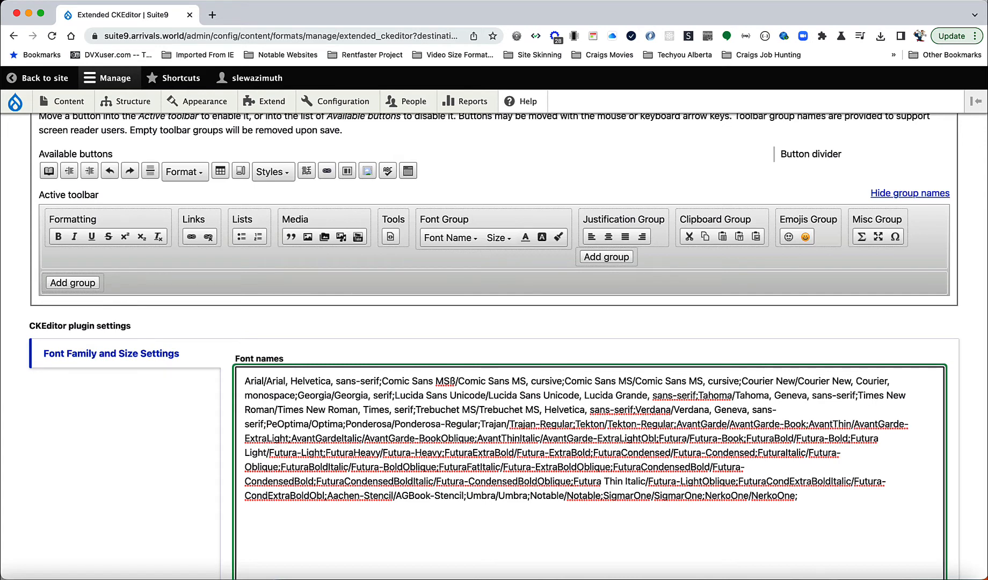
text(igno)
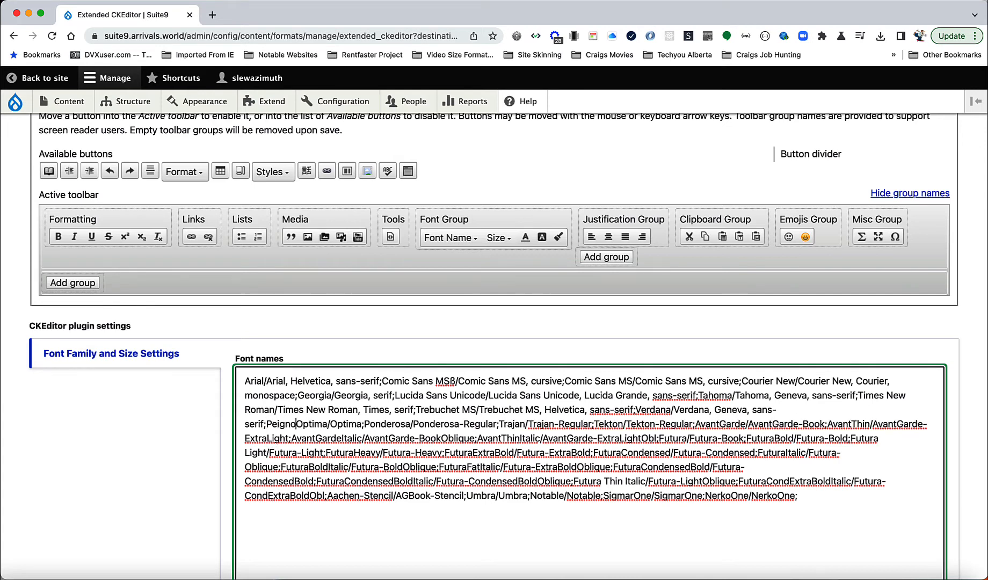
text(t/)
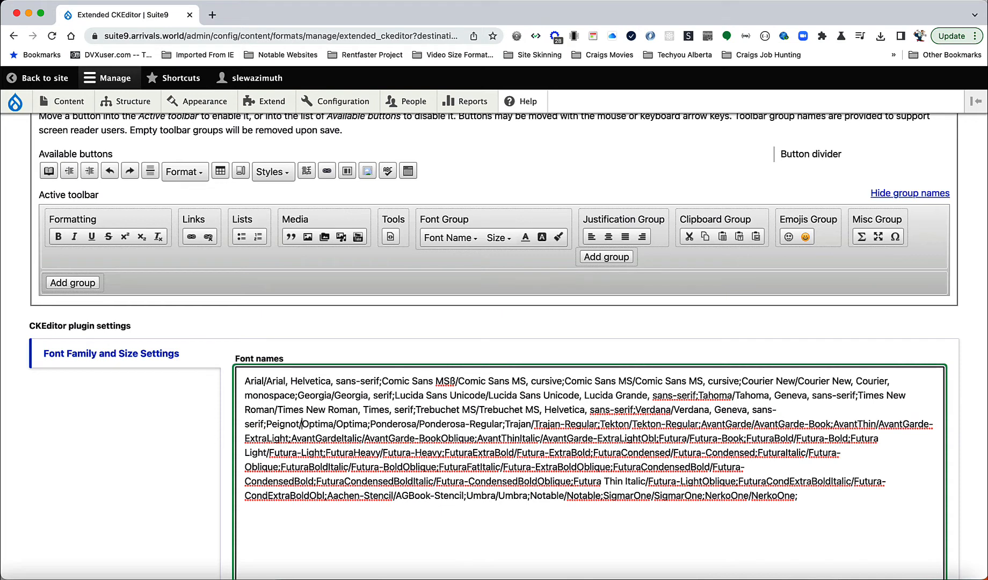
text(P)
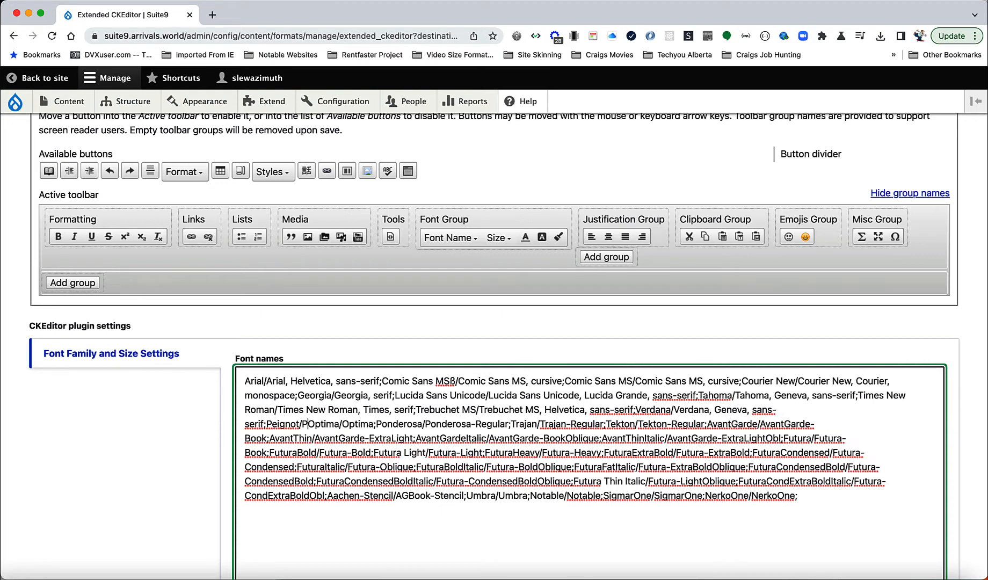
text(eign)
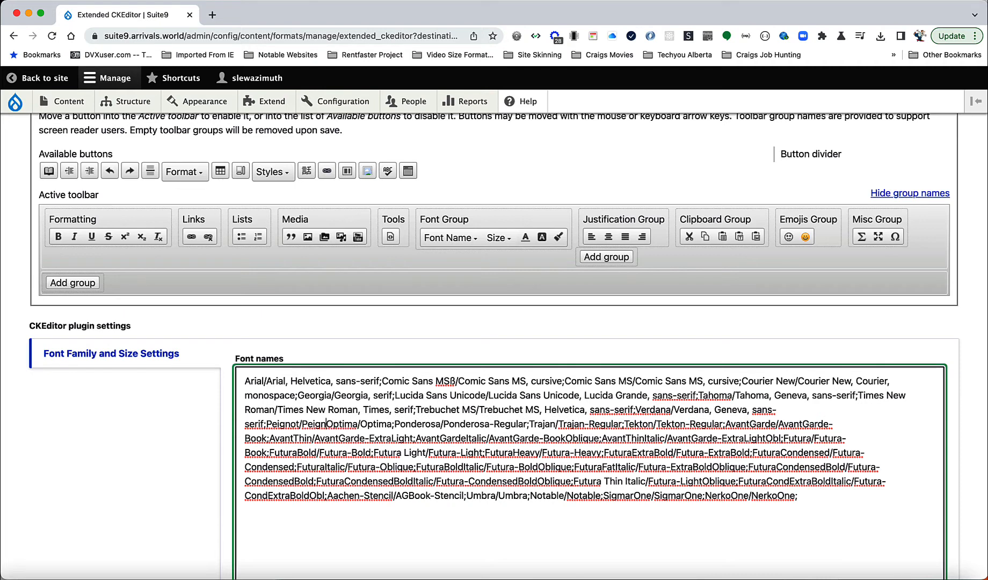
text(ot)
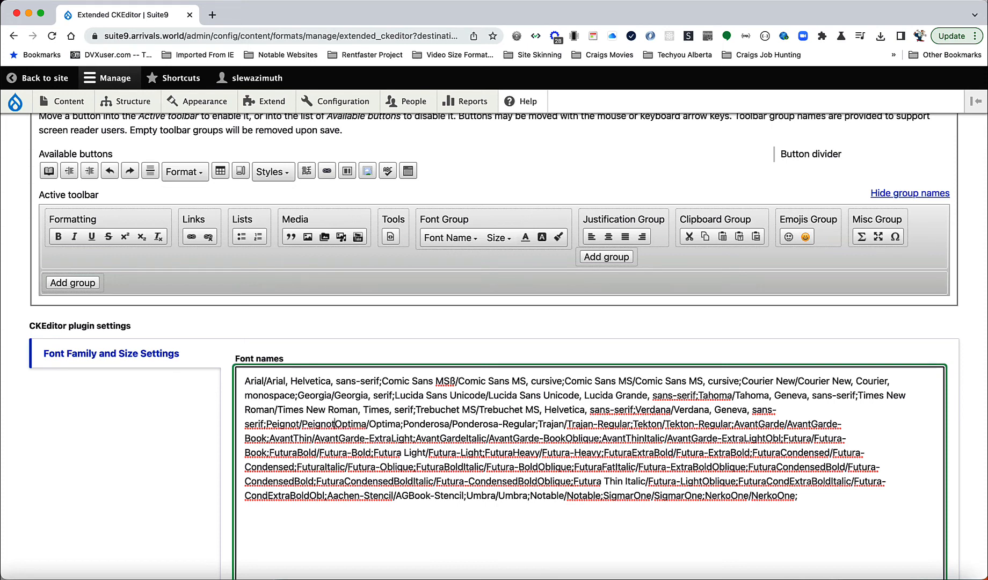
text(-D)
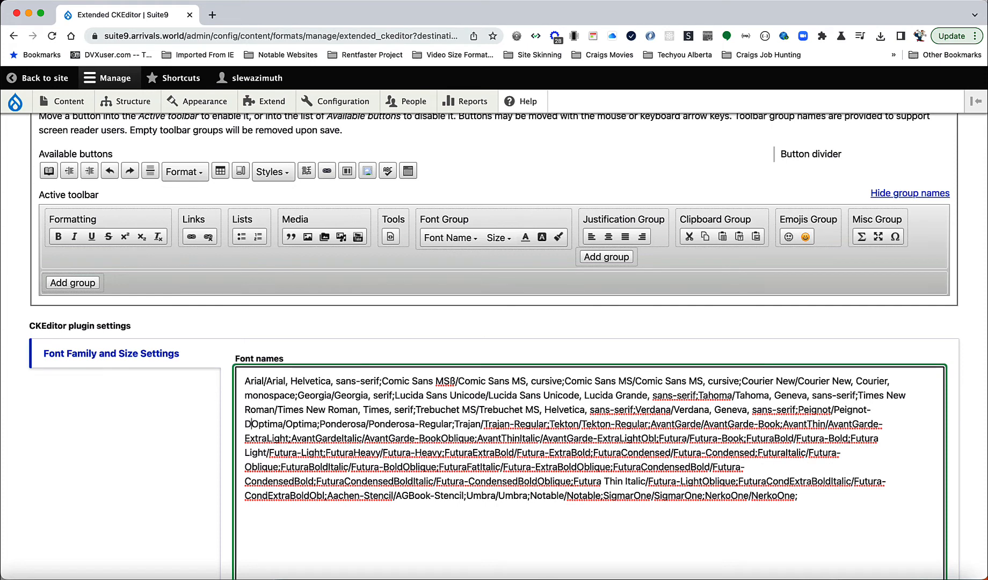
text(e)
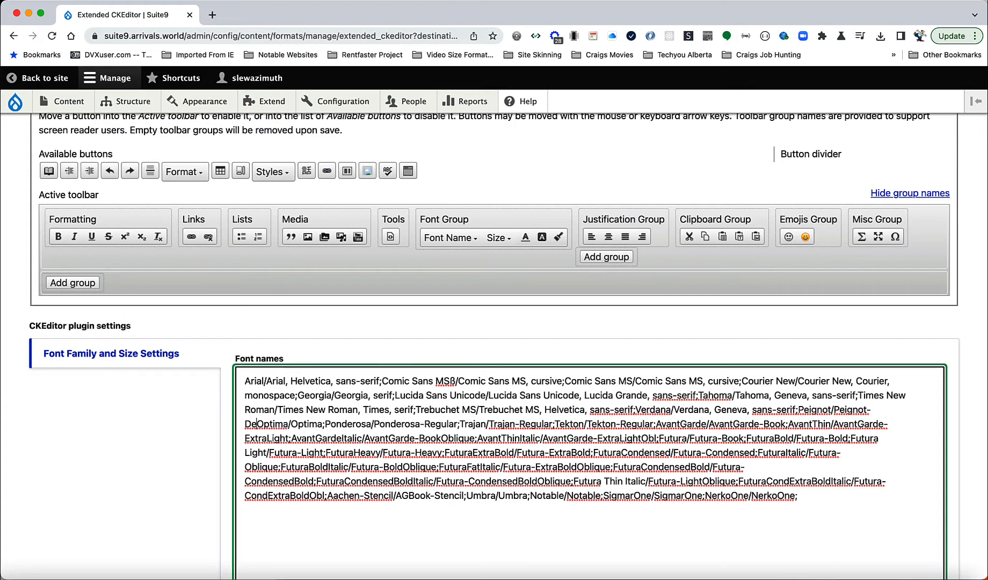
text(mi)
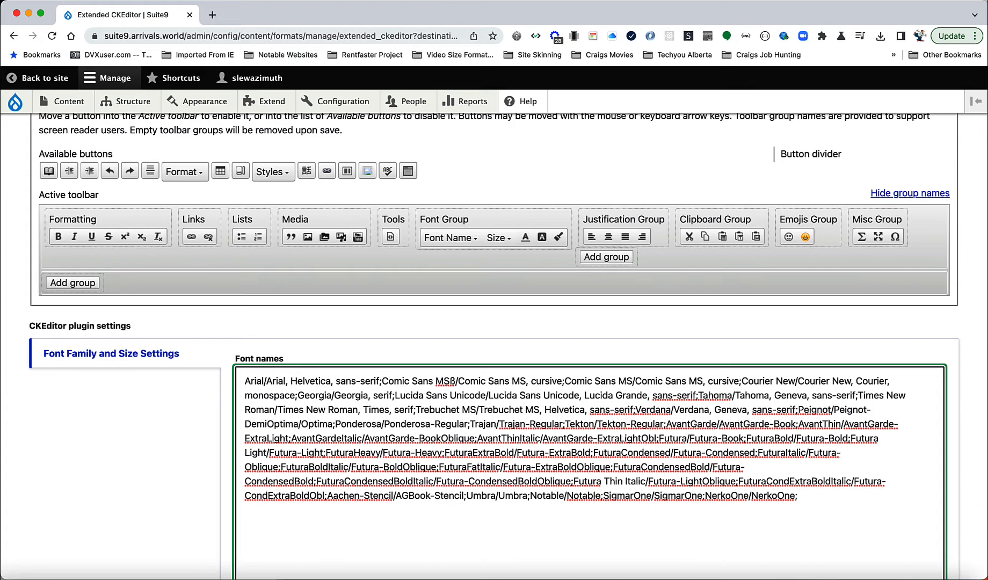
text(;)
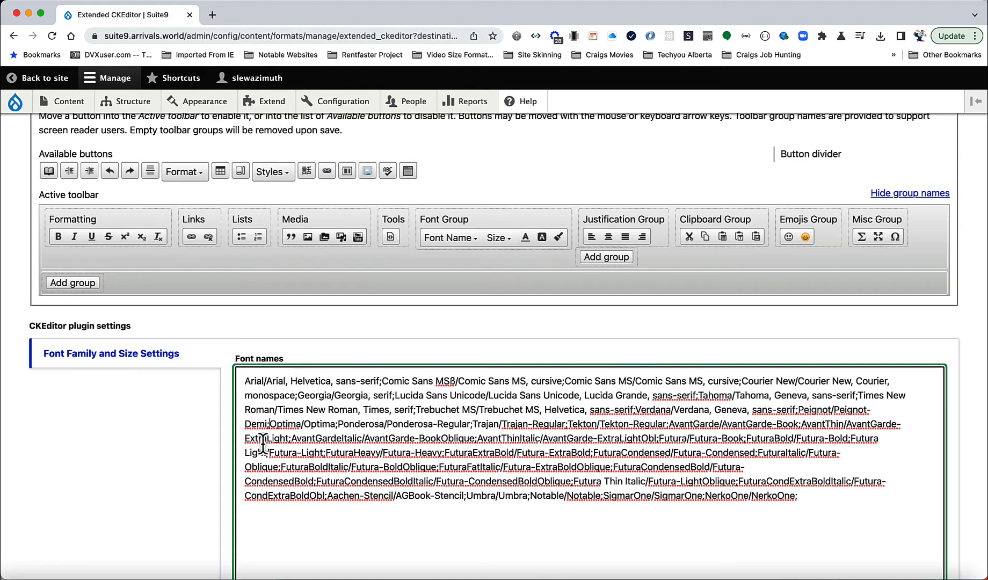
Step: Insert the entry "Univers/Univers-Black;" into Font names directly before the Optima entry
text(U)
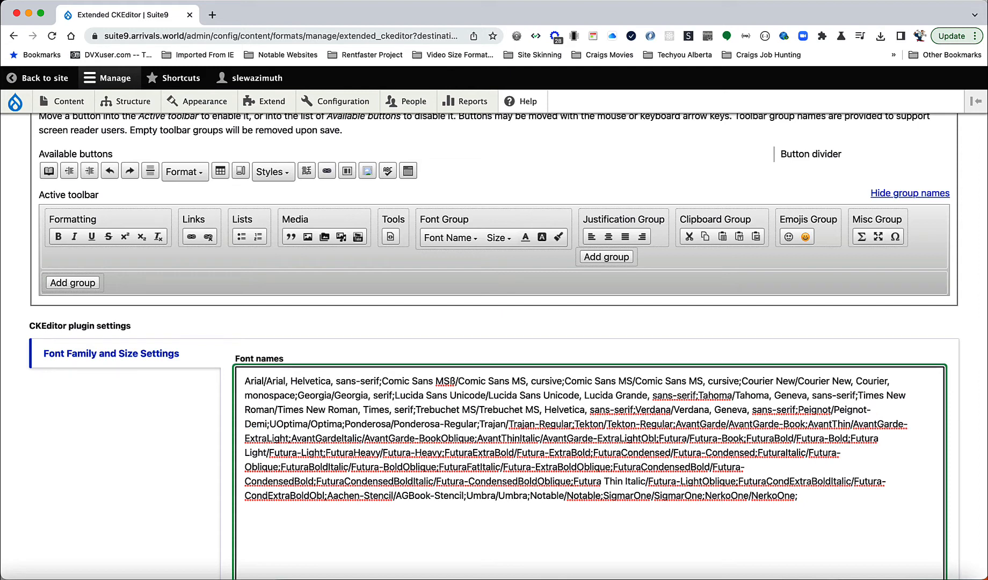
text(nive)
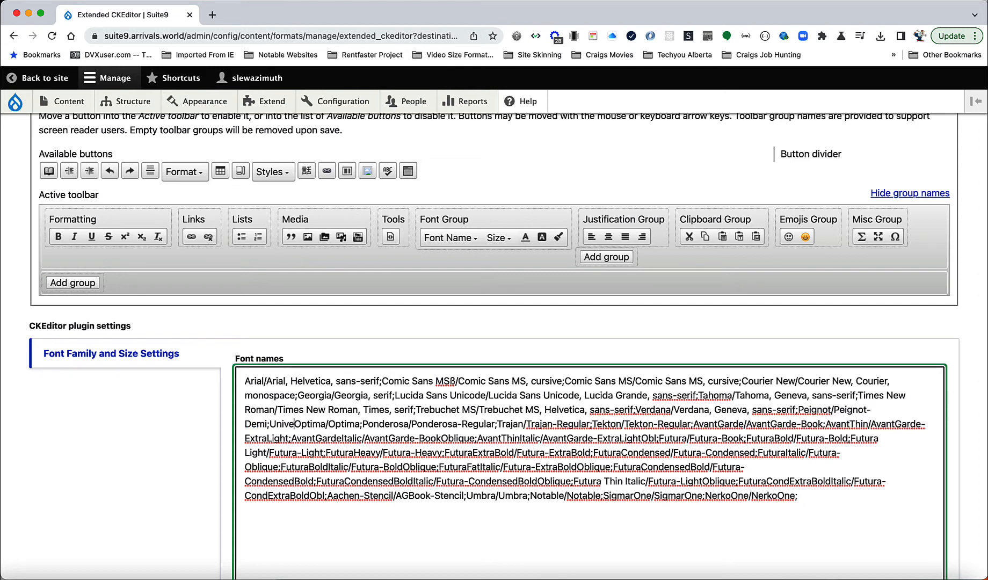
text(rs)
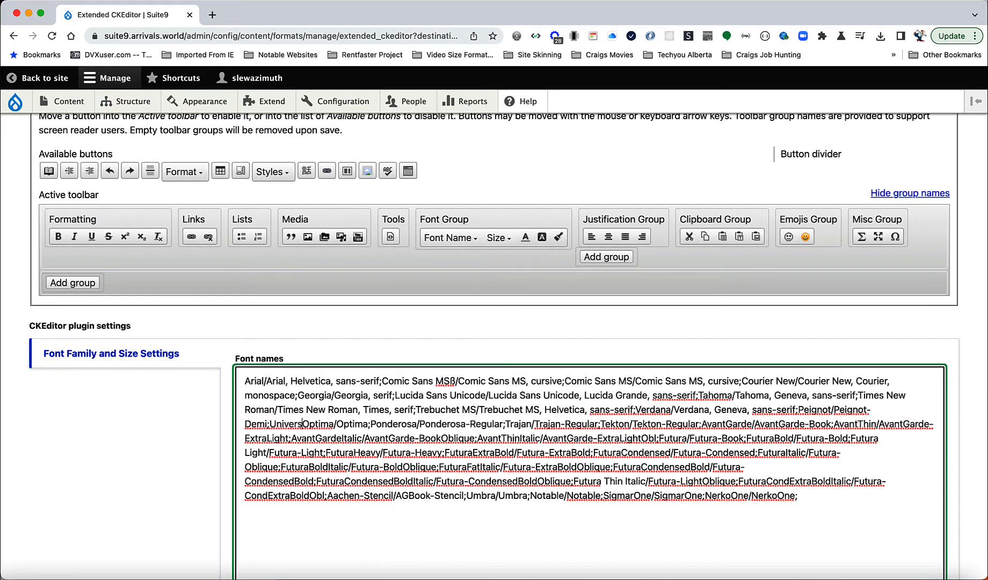
text(/)
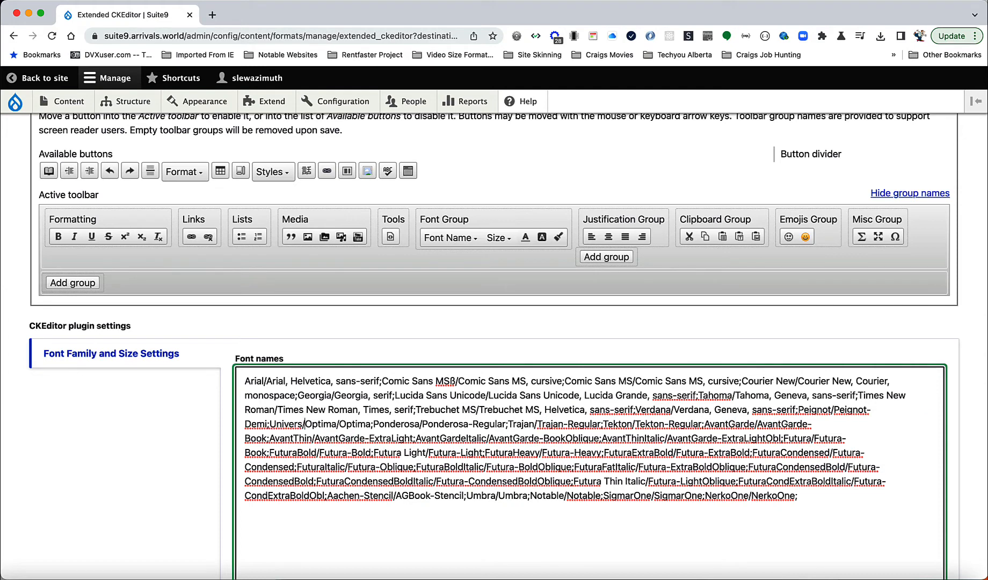
text(Univ)
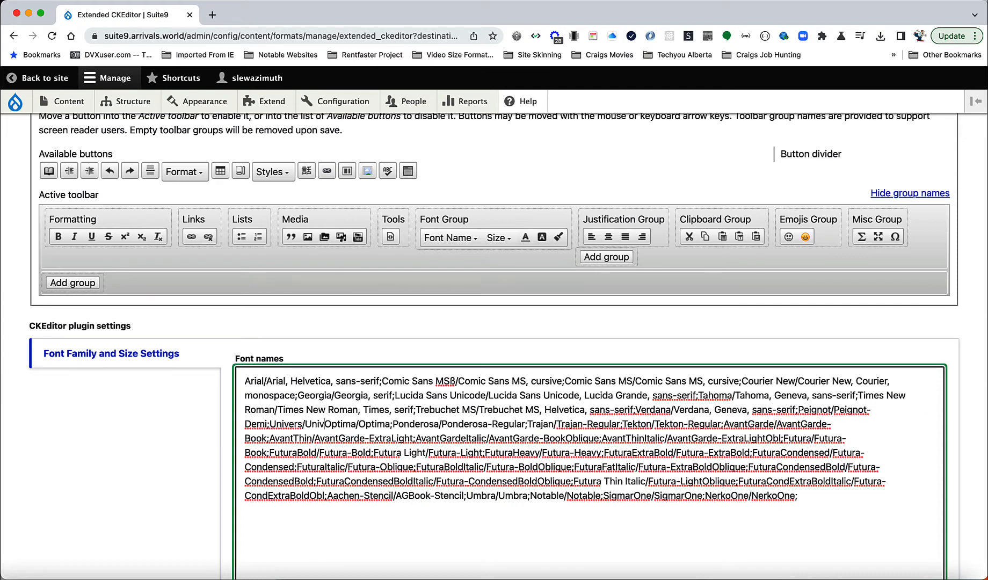
text(ers-)
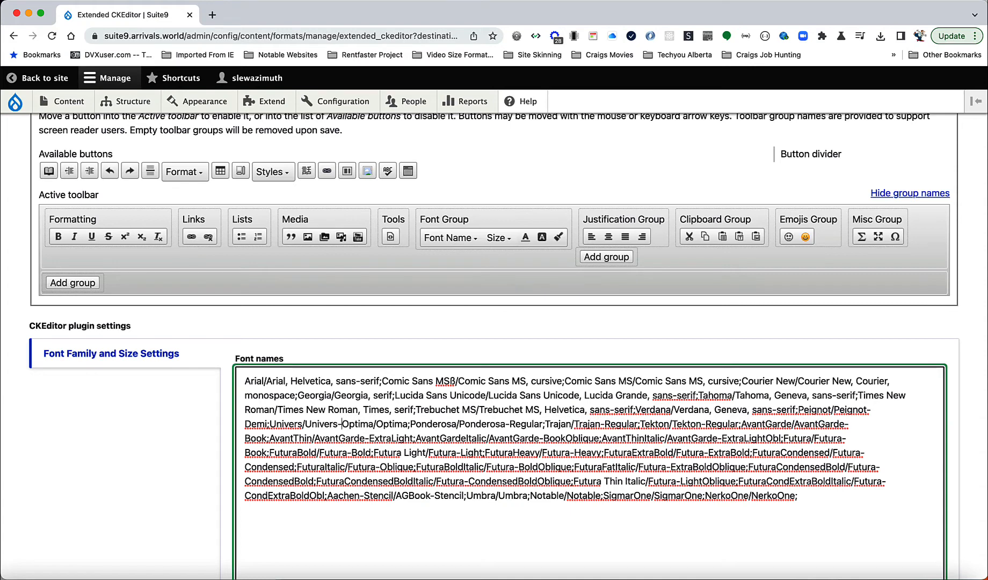
text(Bla)
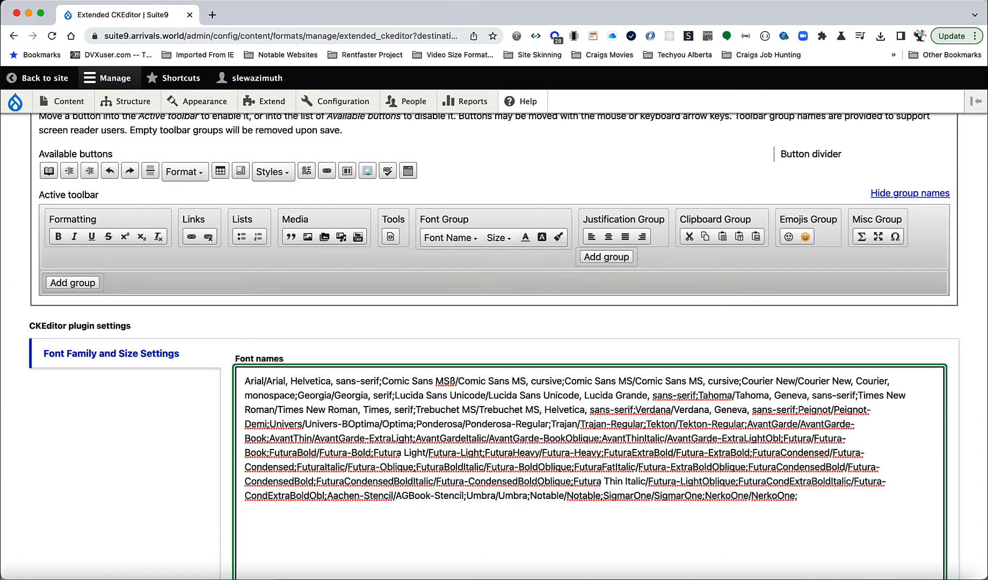
text(c)
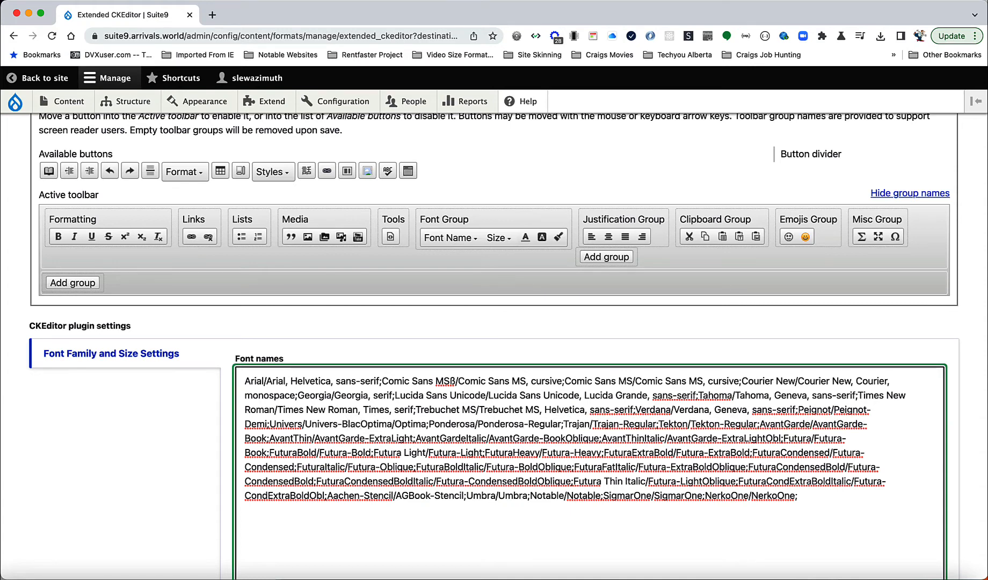
text(k;)
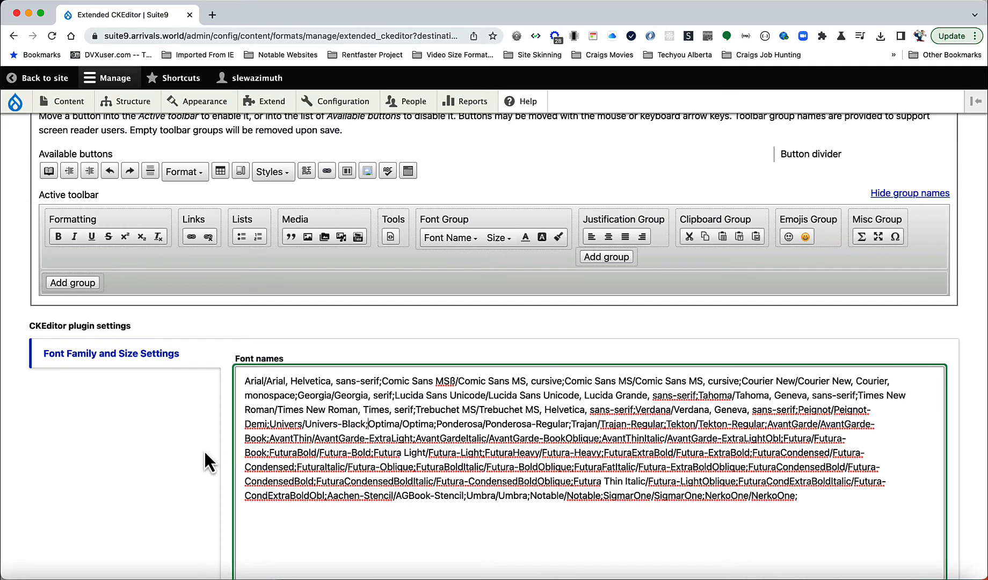
Step: Save the configuration of the Extended CKEditor text format
scroll(204, 450, down, 15)
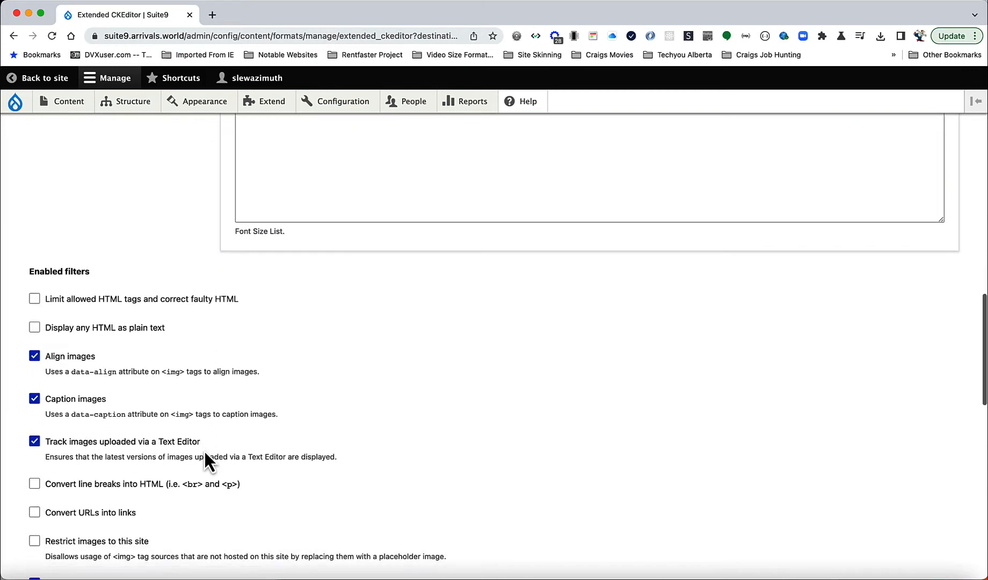
scroll(204, 449, down, 15)
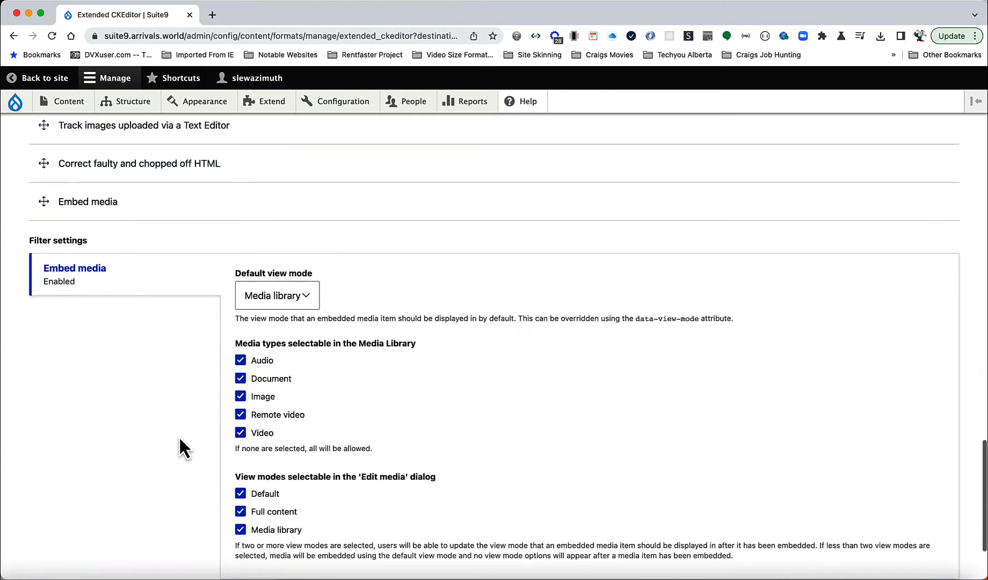
scroll(182, 449, down, 3)
click(111, 499)
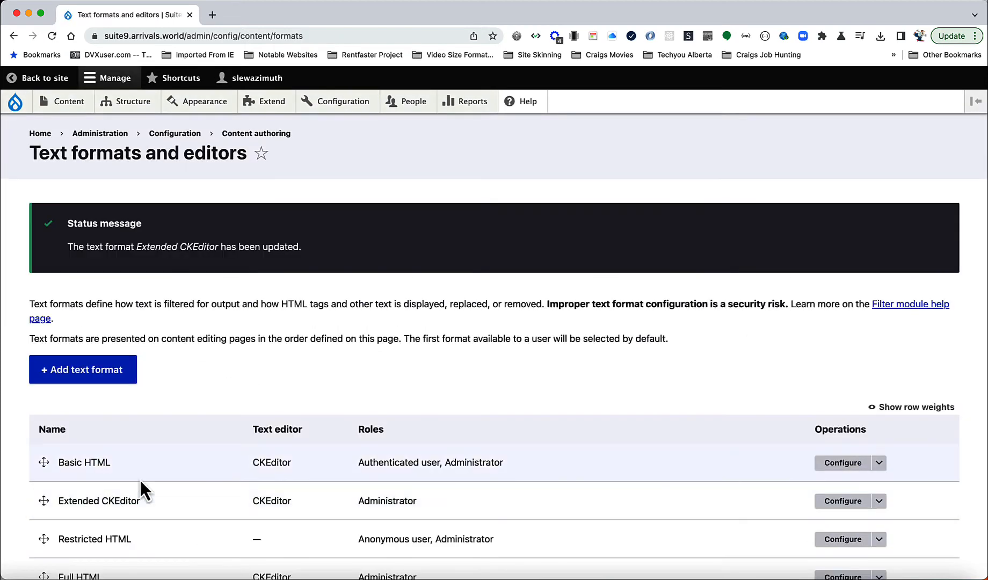
Step: Start a new Basic page and set its body text format to Extended CKEditor
mouse_move(80, 105)
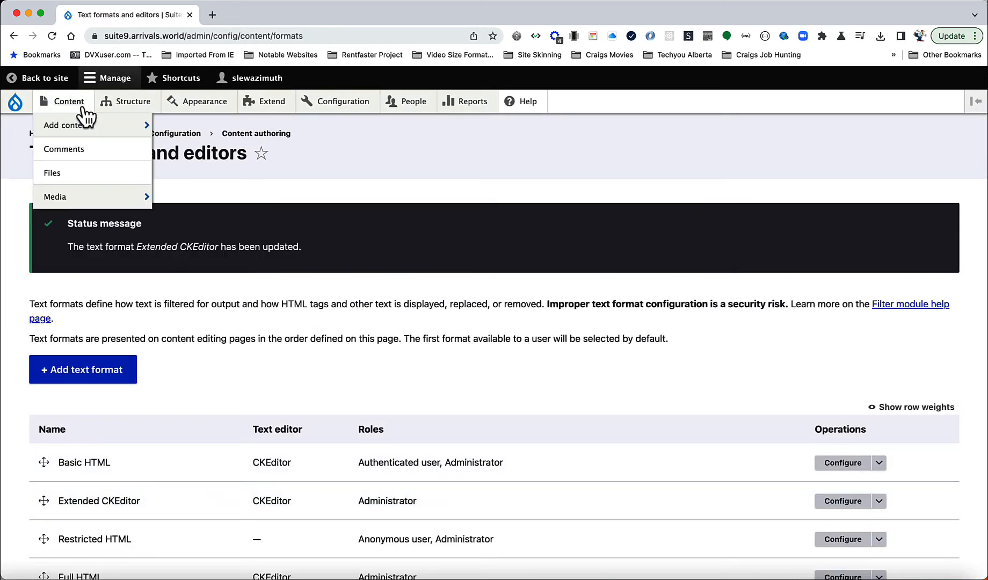
mouse_move(79, 129)
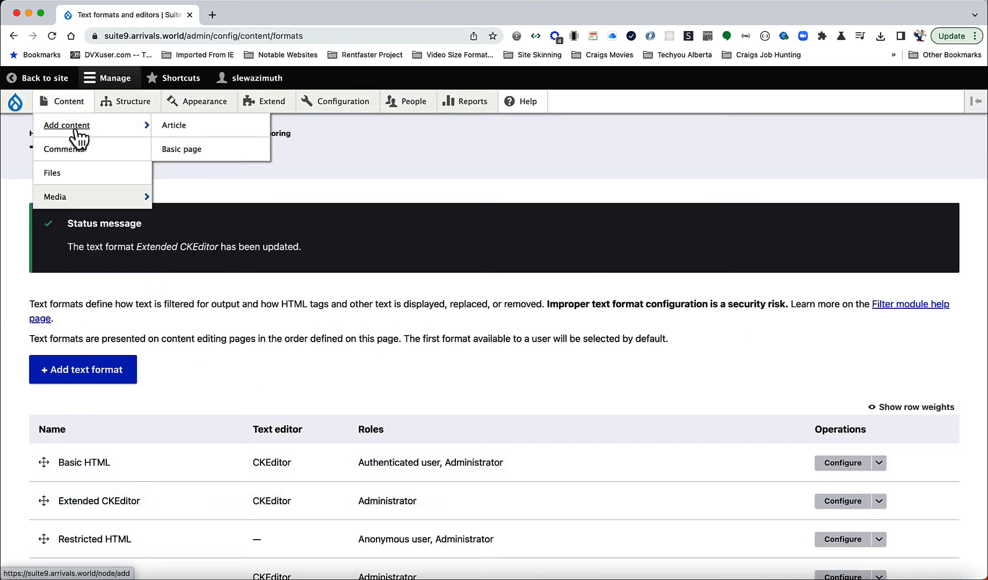
click(180, 153)
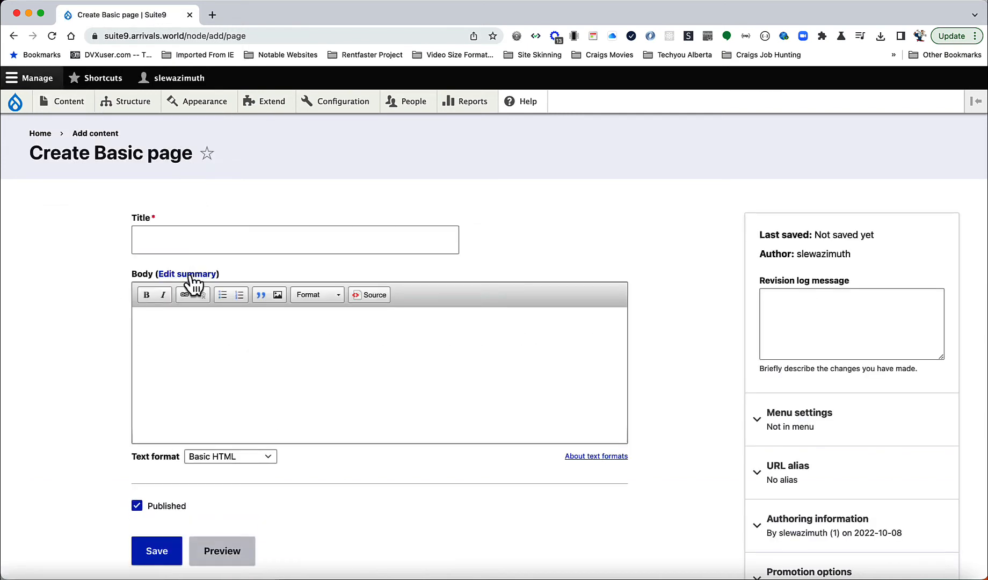
click(207, 461)
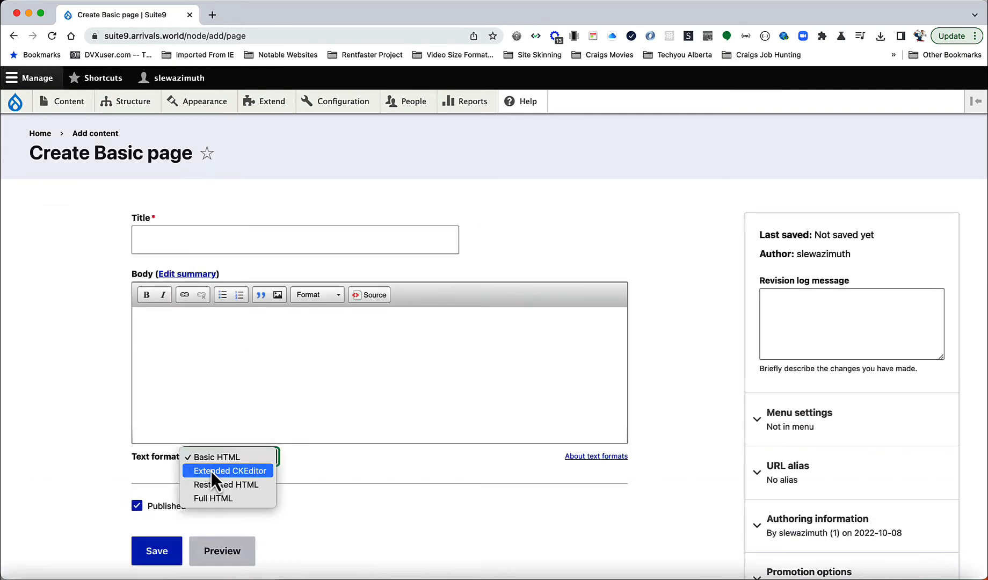
key(Escape)
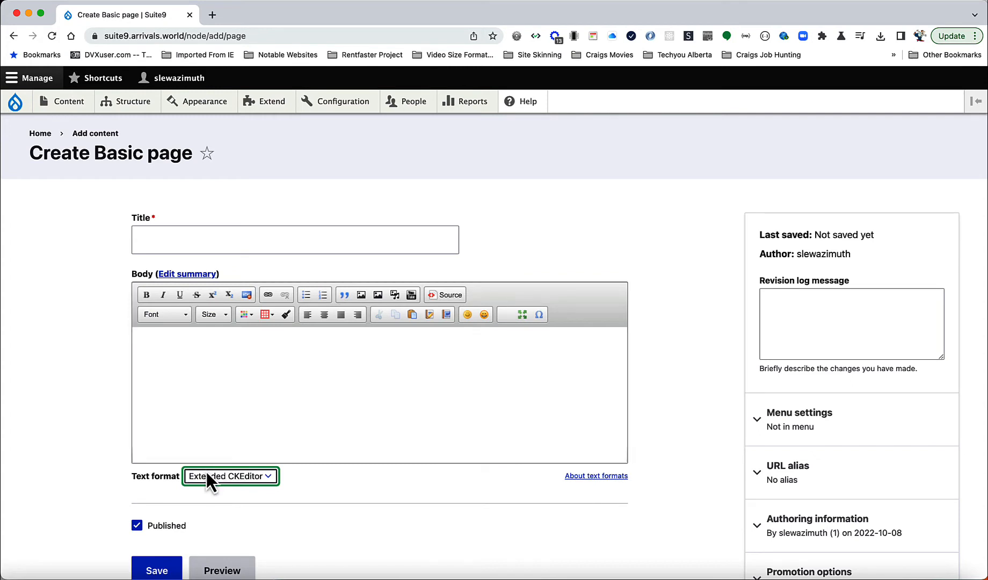
Step: Set the font in the empty body of the new page to Peignot
click(198, 350)
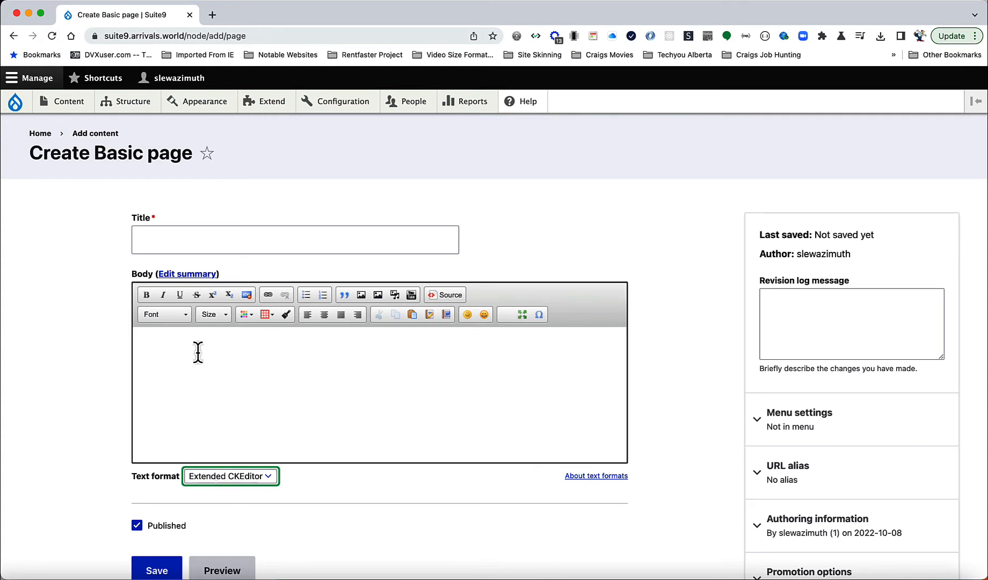
click(177, 319)
scroll(188, 389, down, 2)
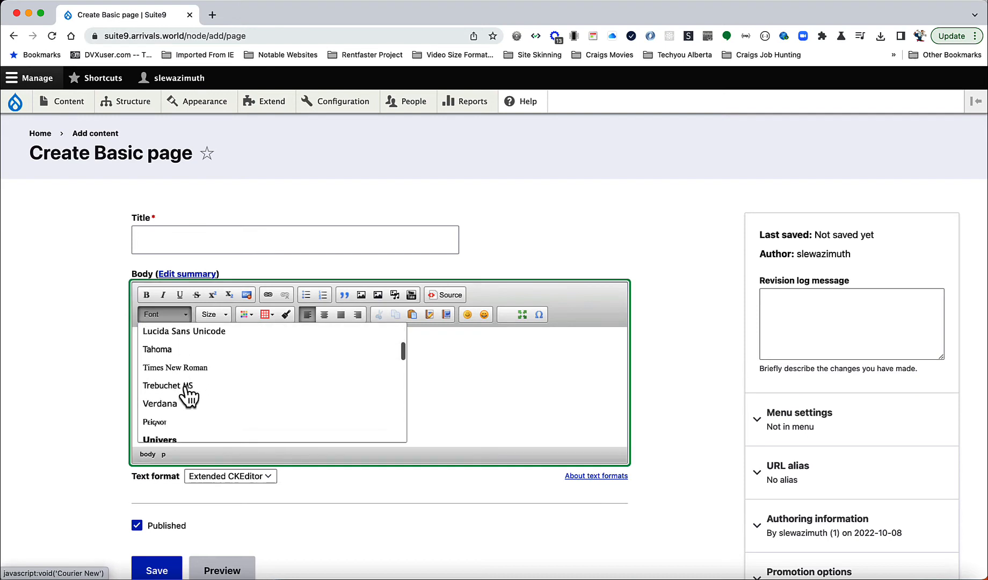
scroll(188, 396, down, 3)
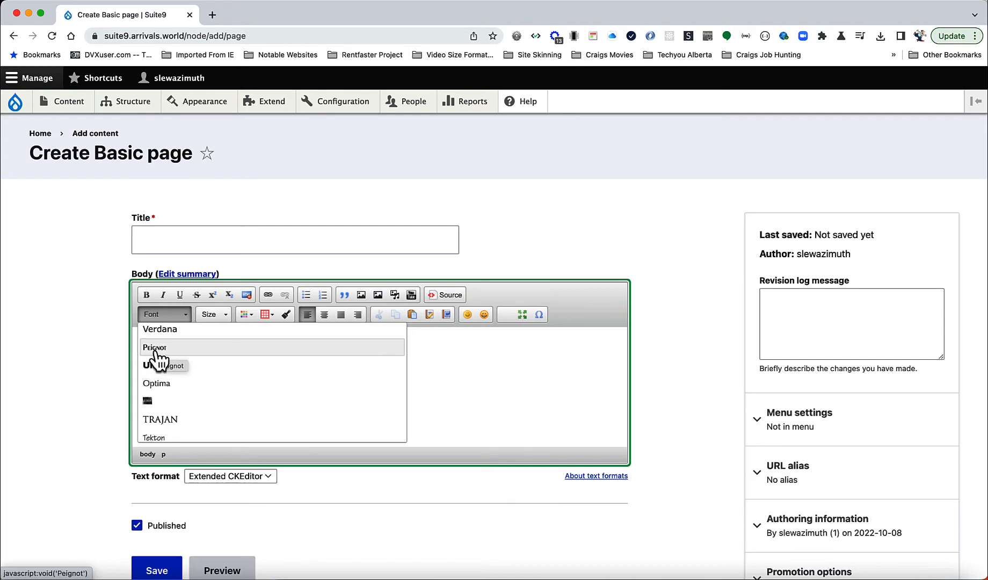
click(156, 349)
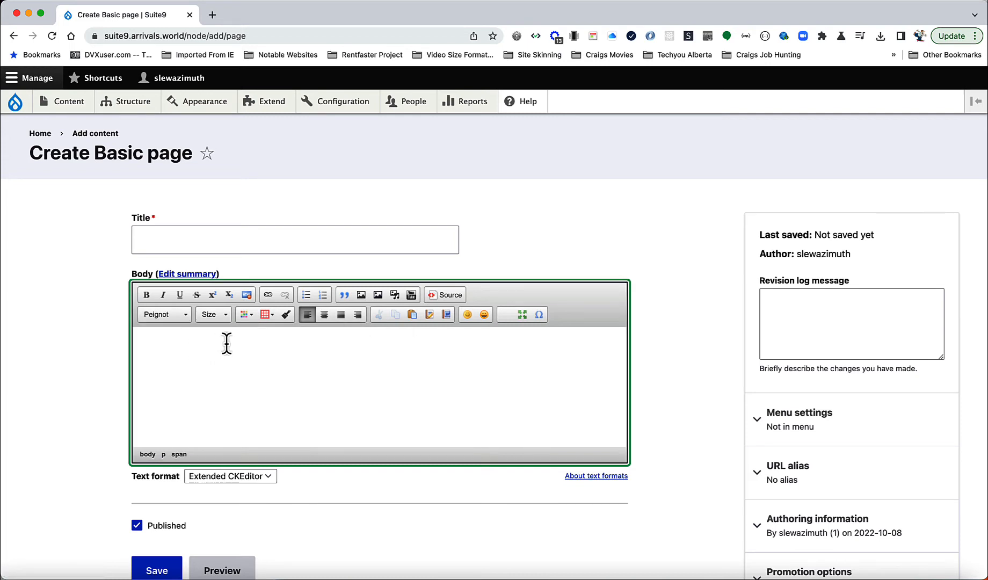
Step: Set the body font size to 120 and enter the text "Testing"
click(218, 316)
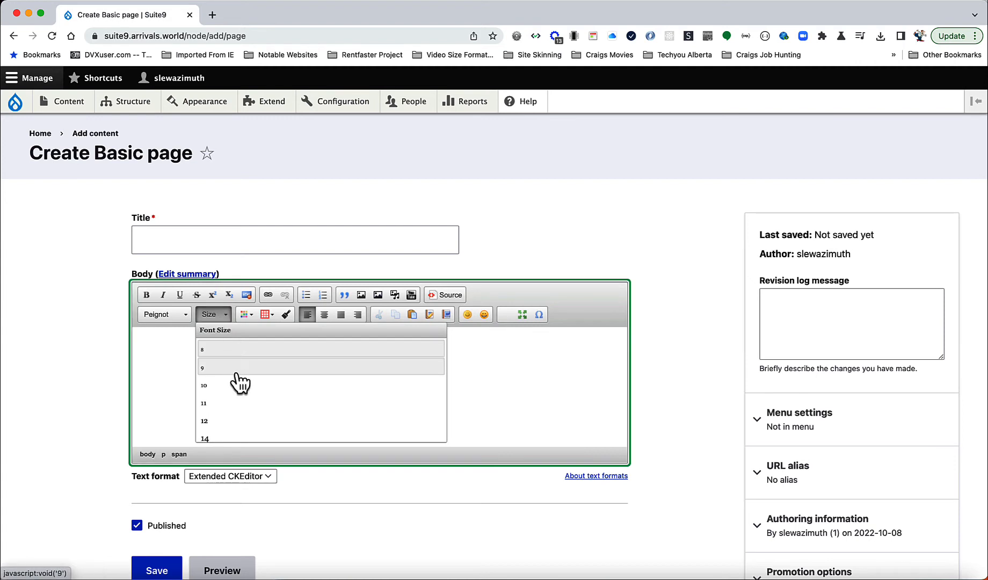
scroll(240, 382, down, 10)
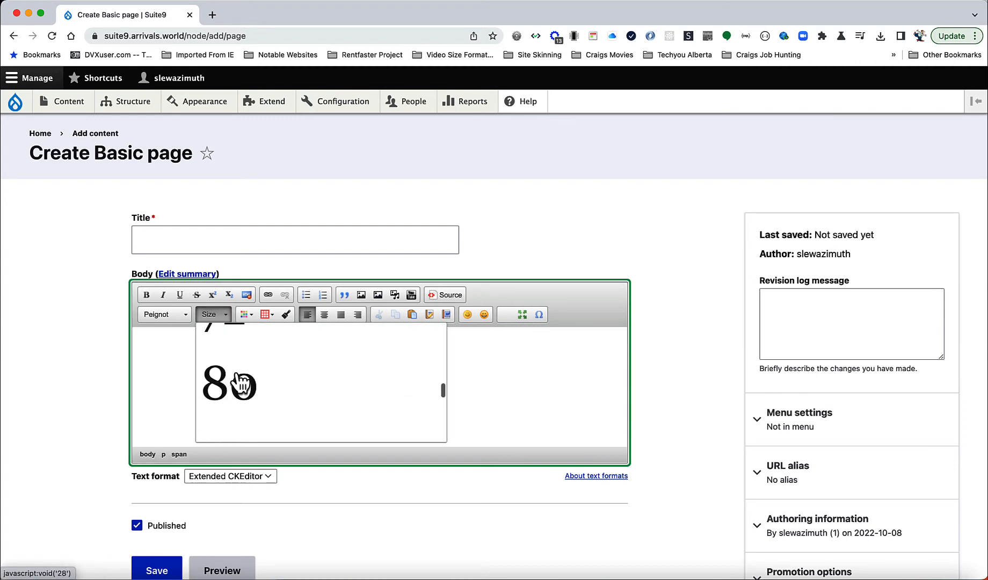
scroll(240, 382, down, 5)
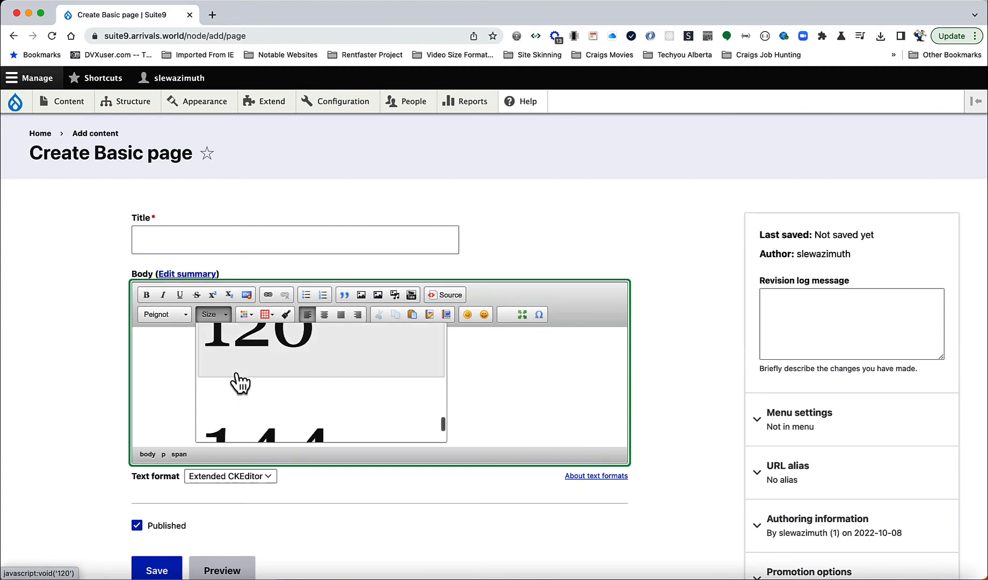
scroll(240, 382, up, 2)
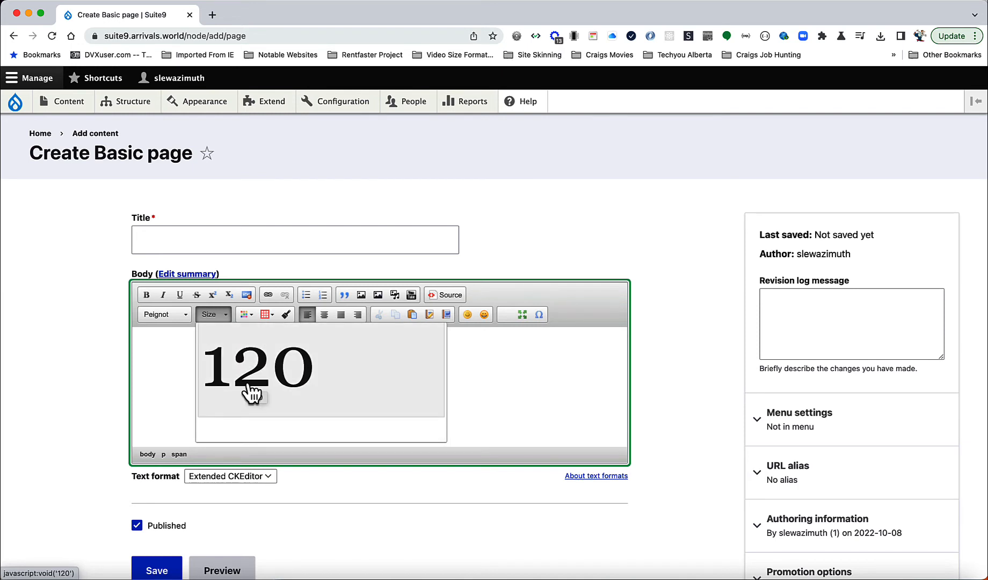
click(253, 393)
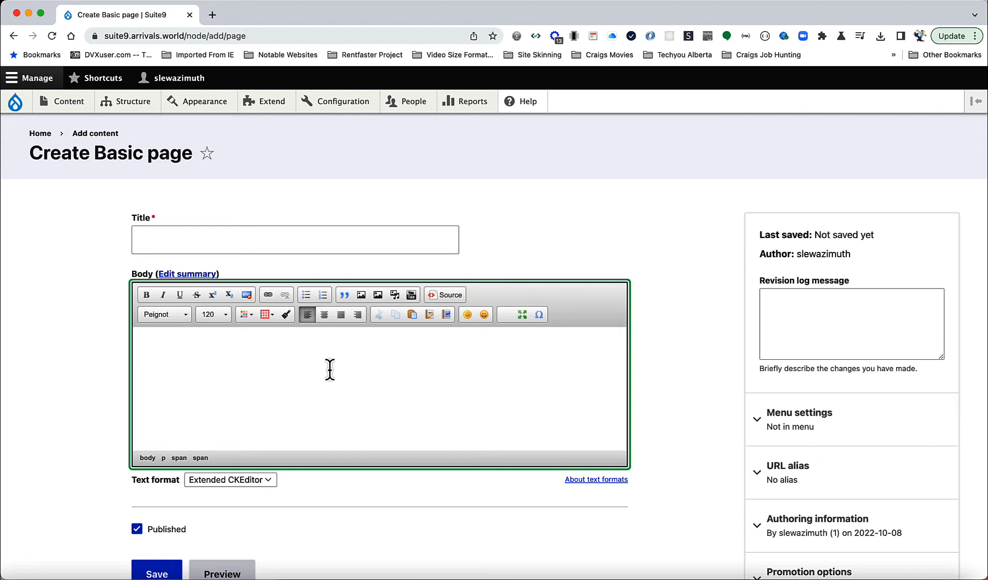
text(T)
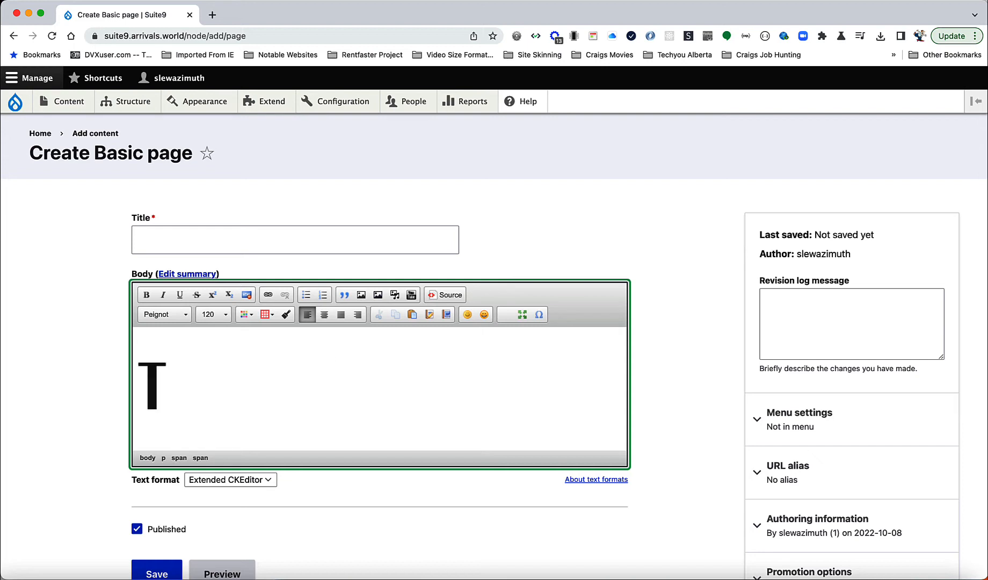
text(esting)
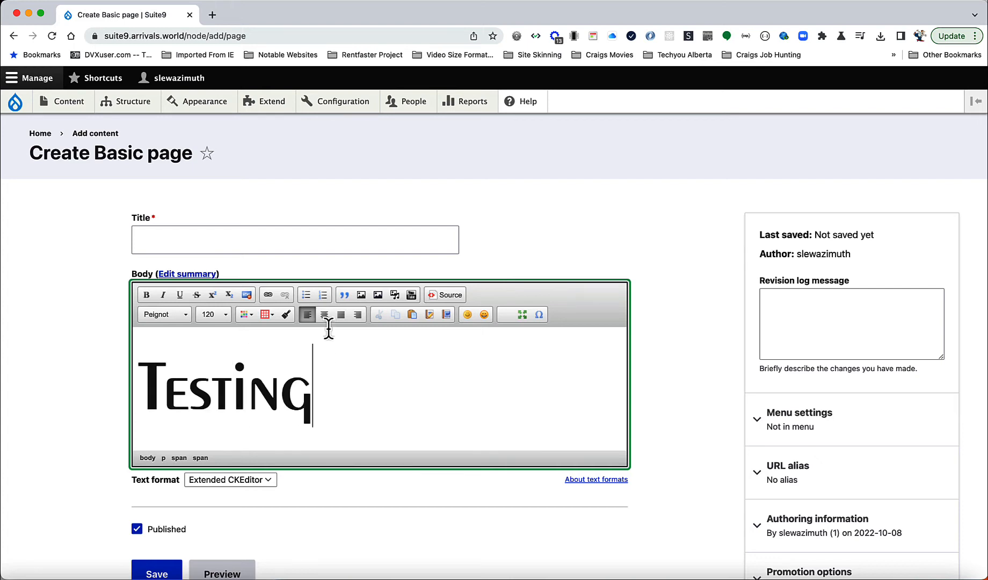
Step: Give the new Basic page the title "testing" and save it
click(219, 244)
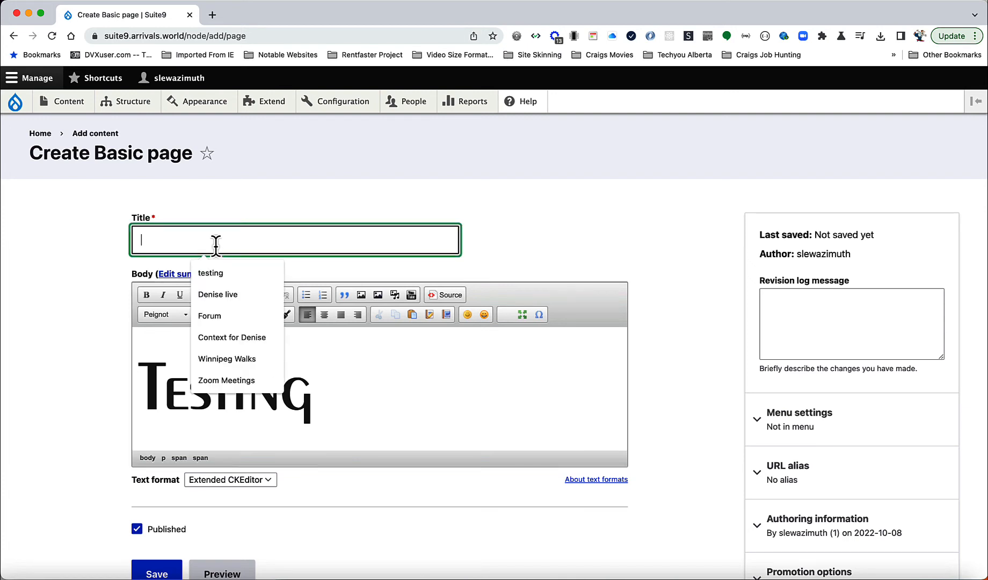
text(test)
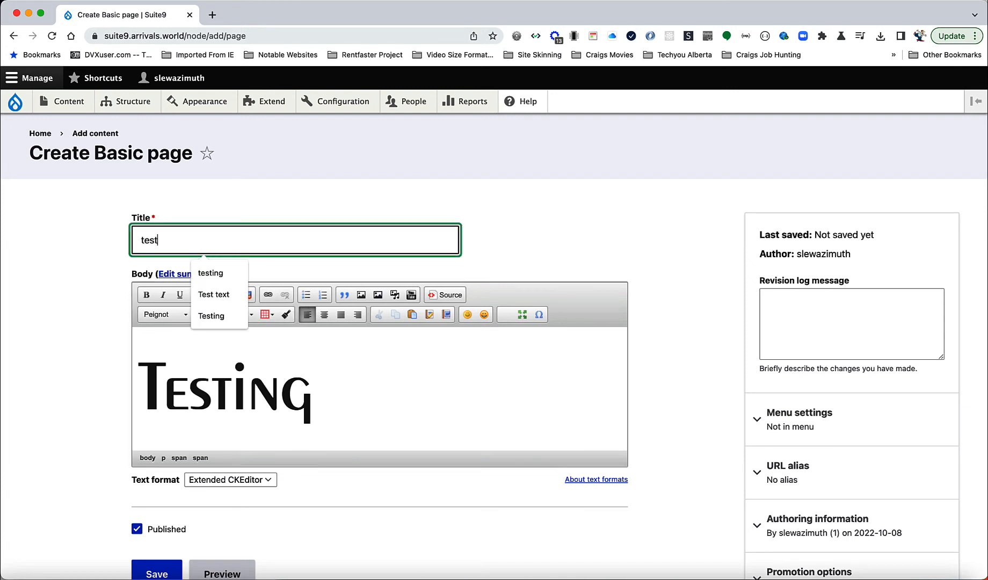
text(ing)
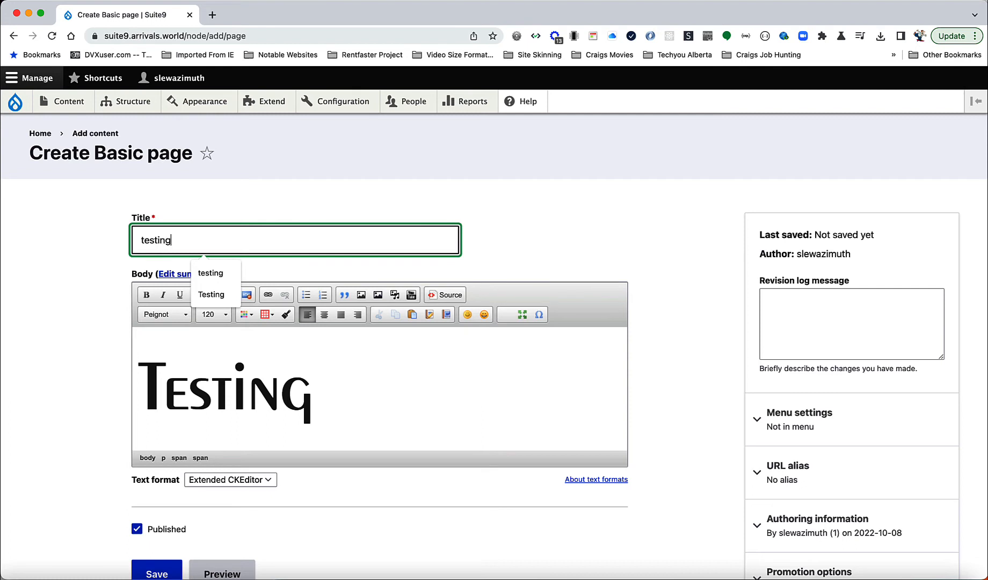
click(223, 276)
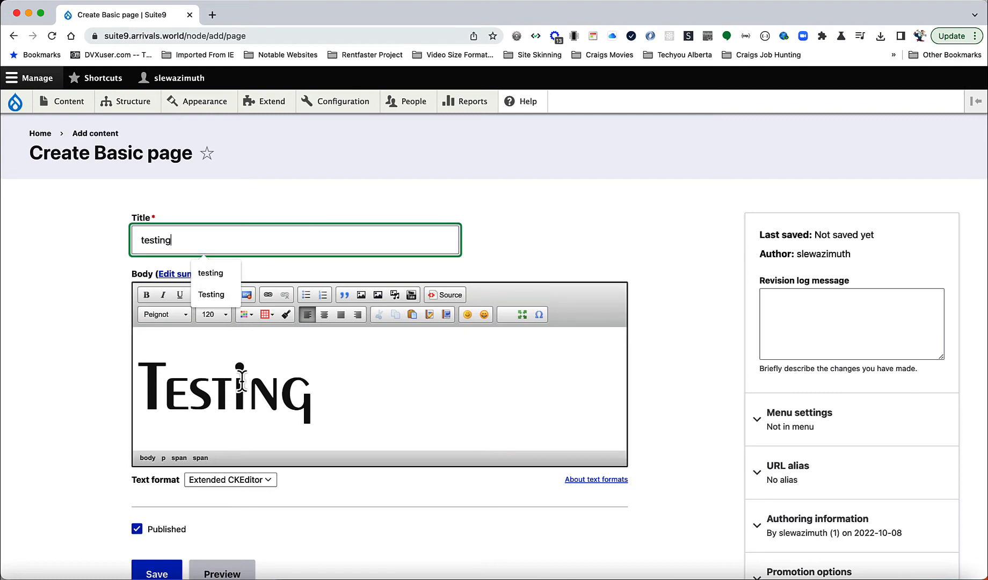
scroll(242, 386, down, 3)
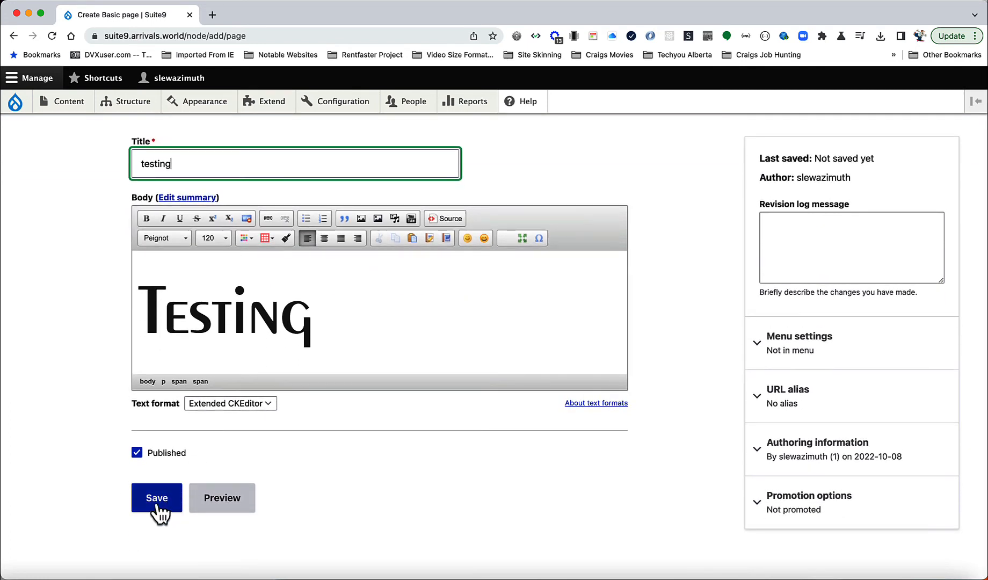
click(157, 506)
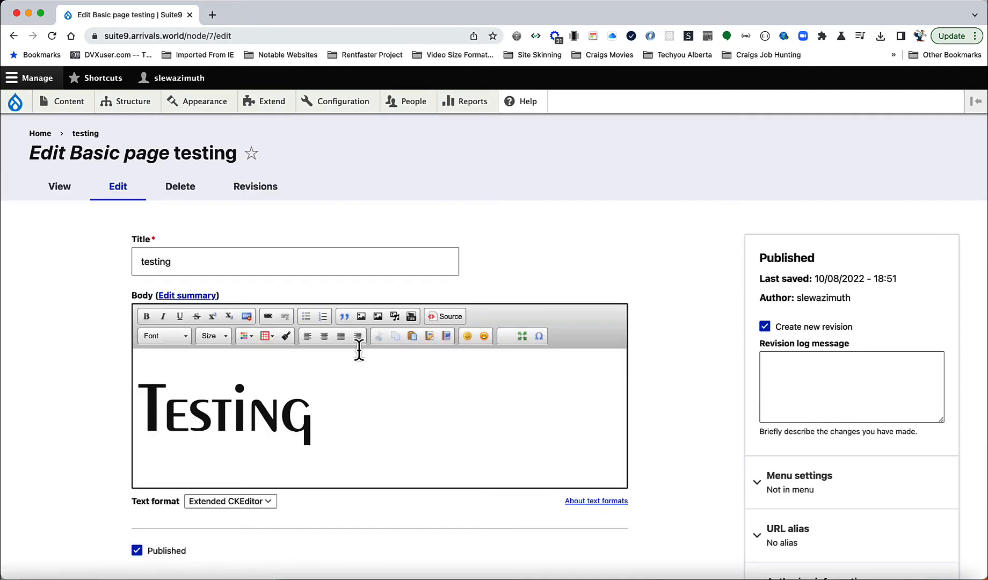
Step: Duplicate the word "Testing" in the page body by copying it onto a new line below
drag(141, 411, 315, 427)
key(super+c)
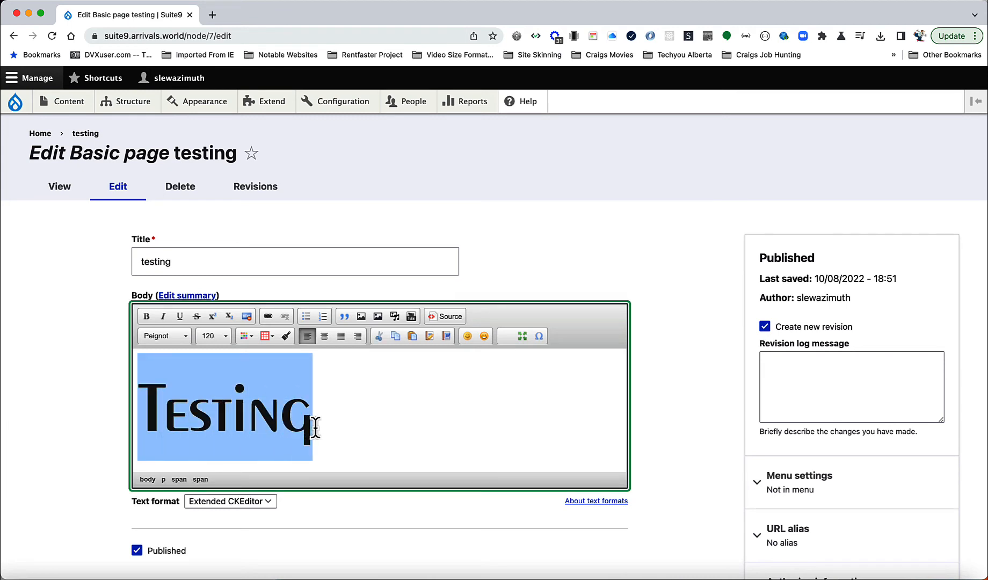
click(316, 428)
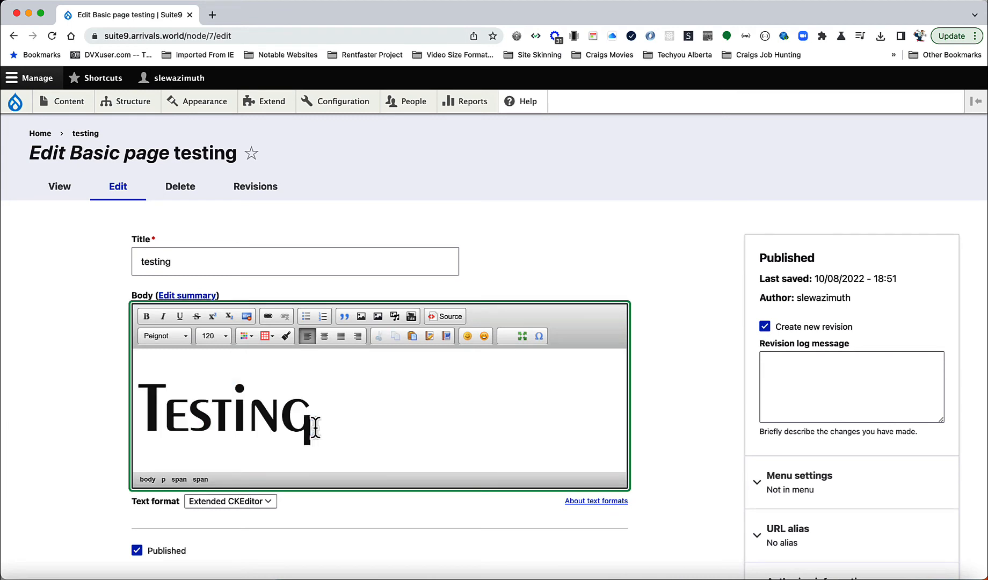
key(Return)
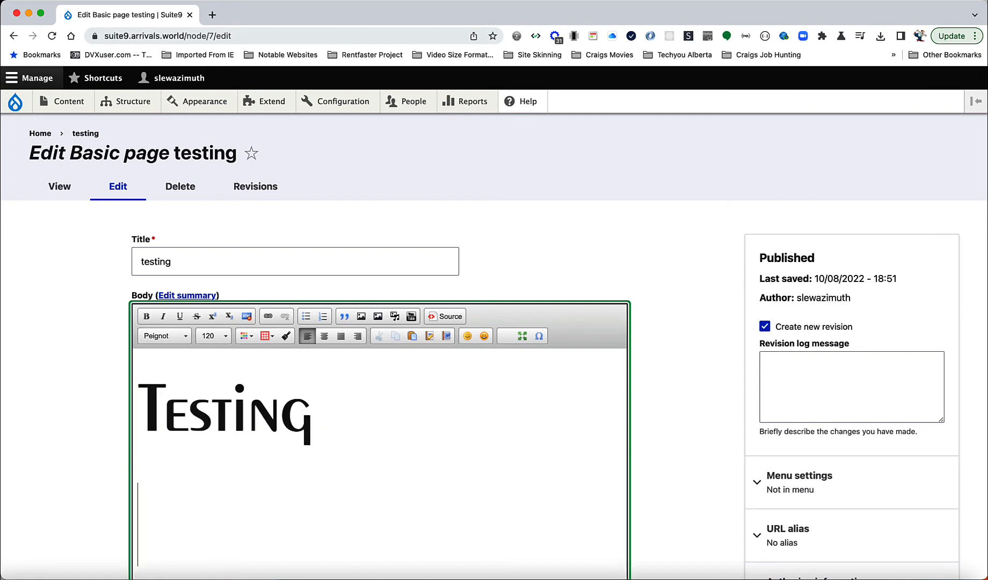
key(super+v)
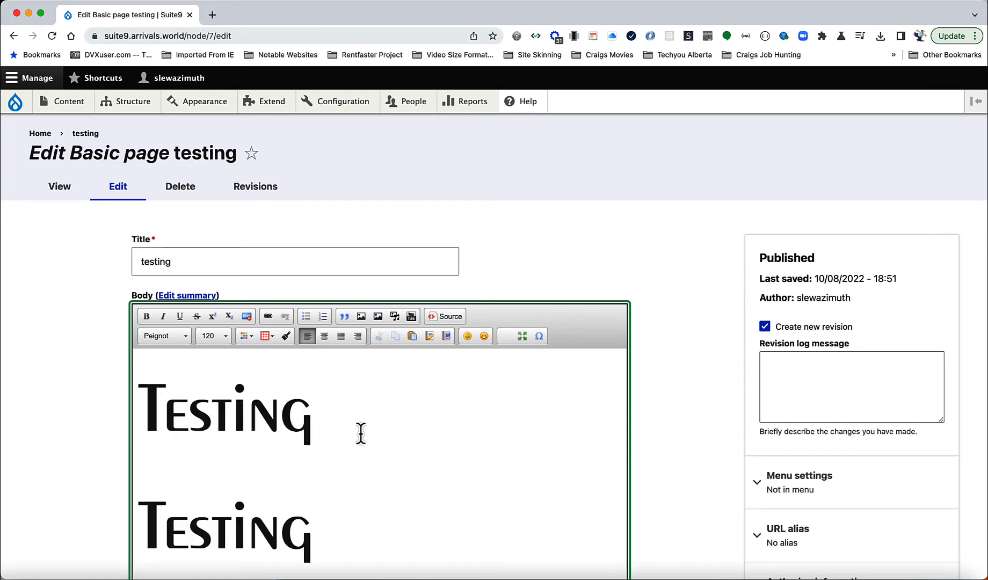
Step: Set the font of the second "Testing" line in the body to Univers
drag(315, 538, 143, 536)
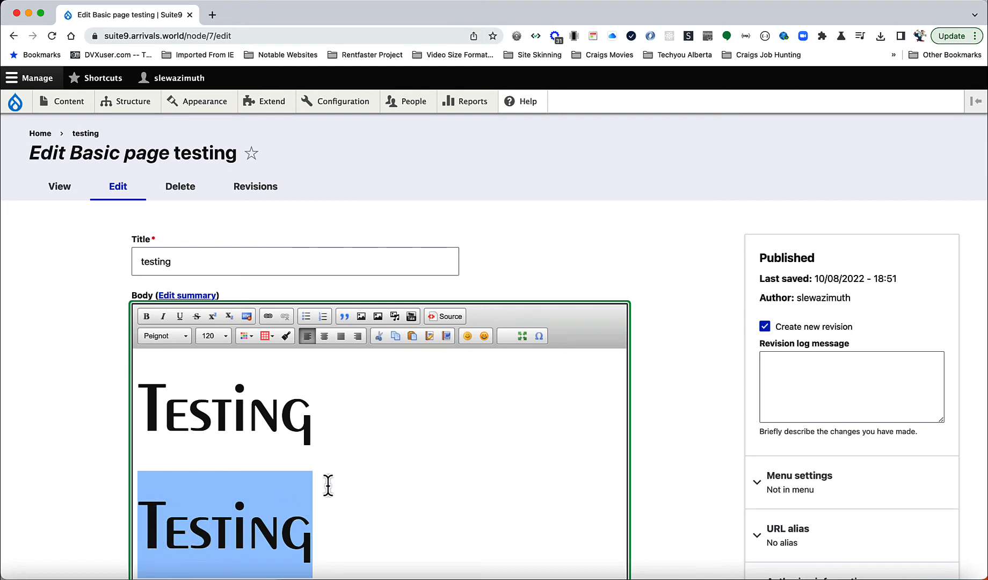
click(180, 339)
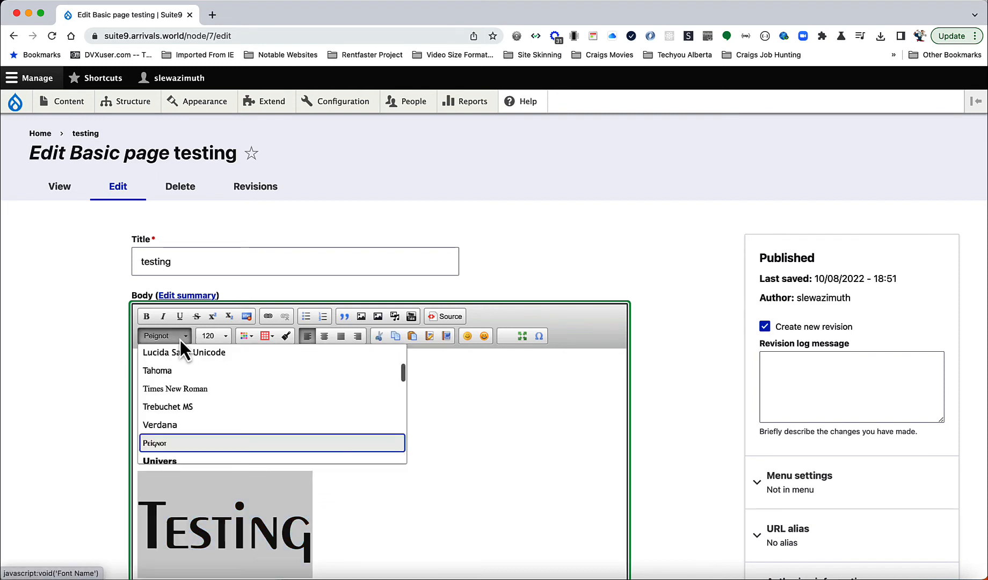
click(176, 460)
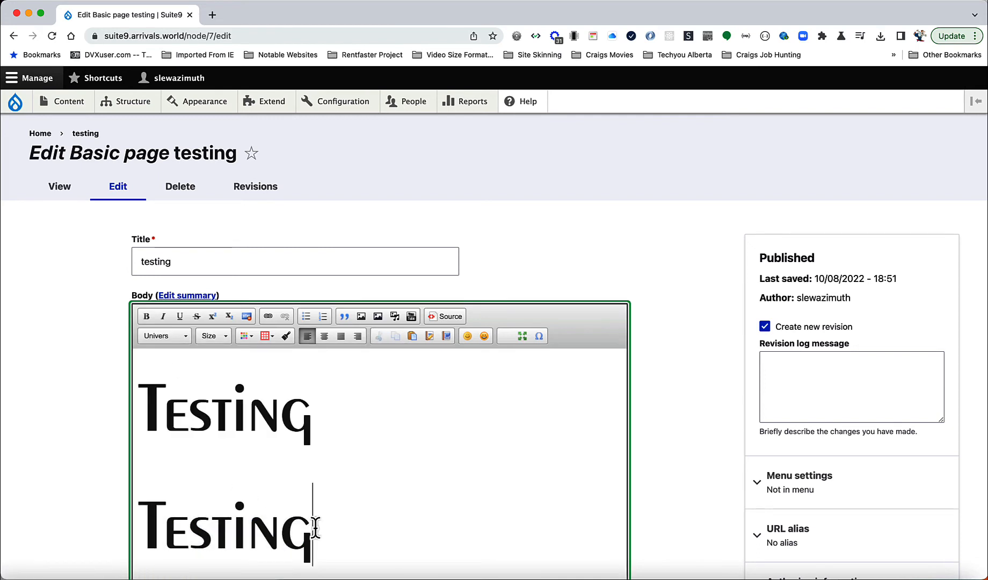
drag(314, 518, 131, 515)
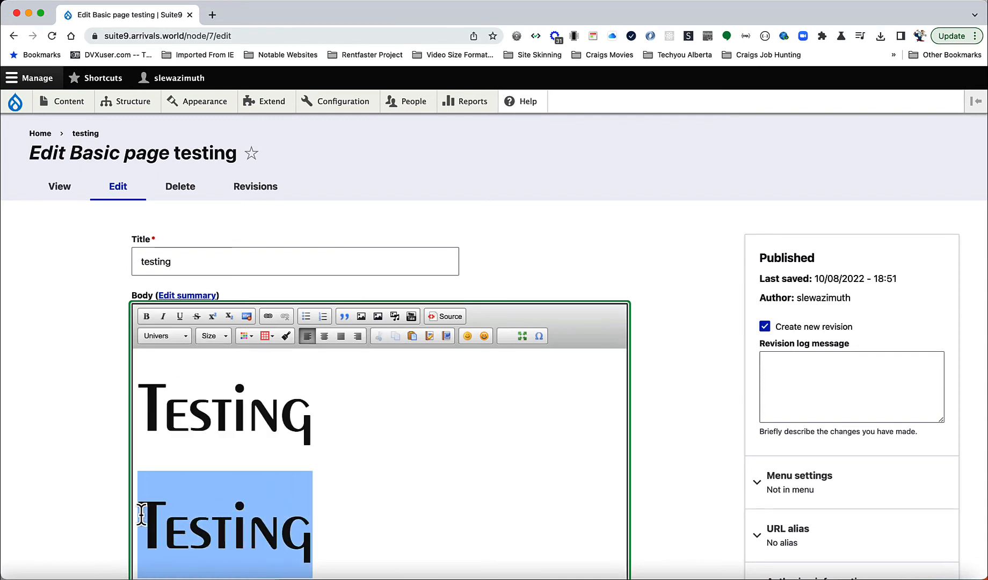
click(174, 335)
click(171, 423)
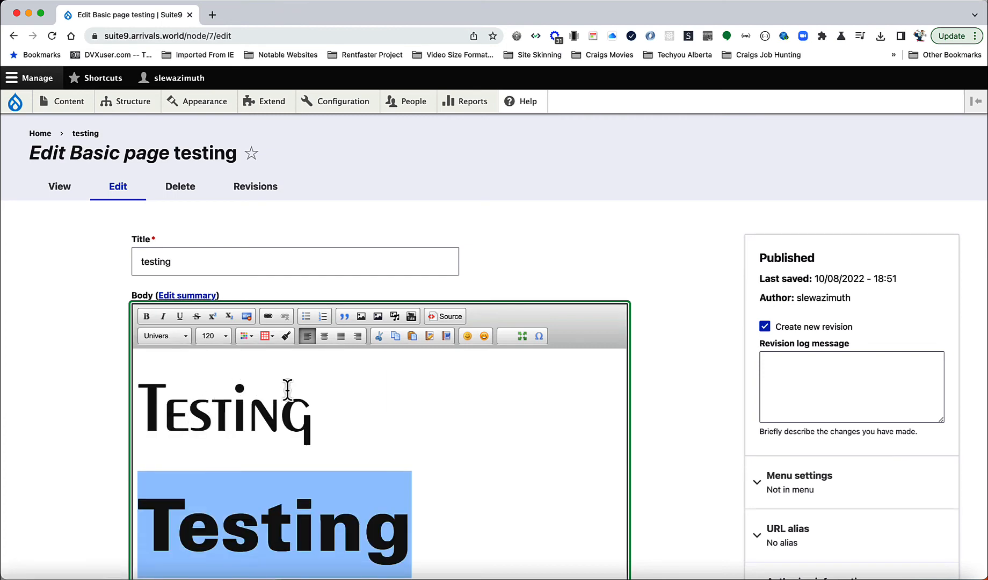
Step: Colour the letters "Test" in the first "Testing" line orange
scroll(287, 390, down, 3)
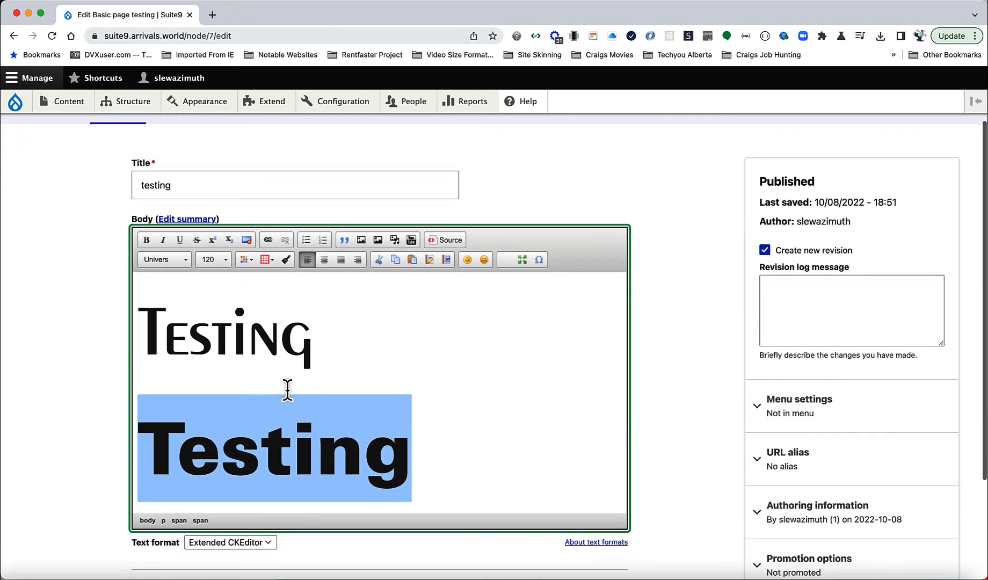
click(230, 348)
drag(230, 347, 144, 346)
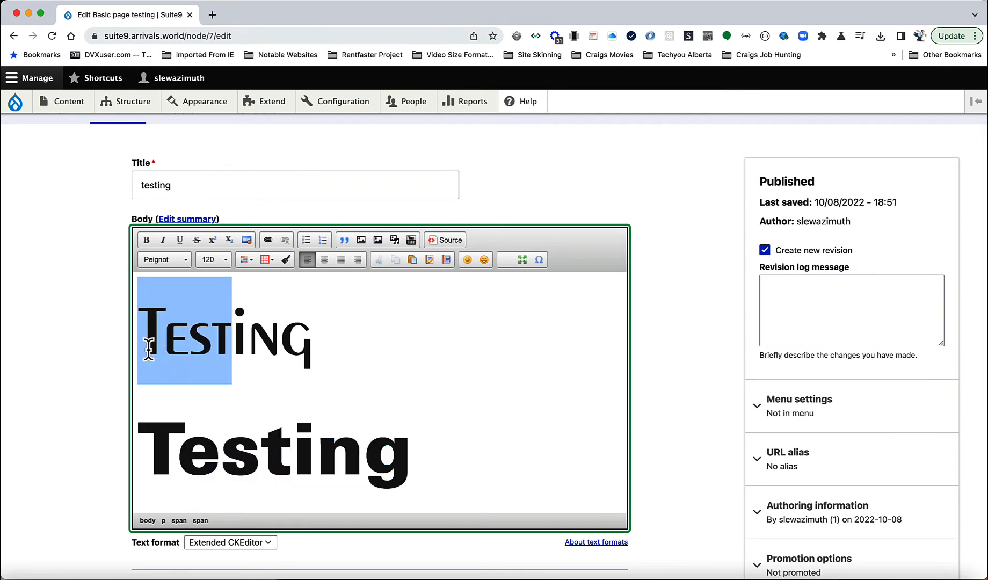
click(245, 265)
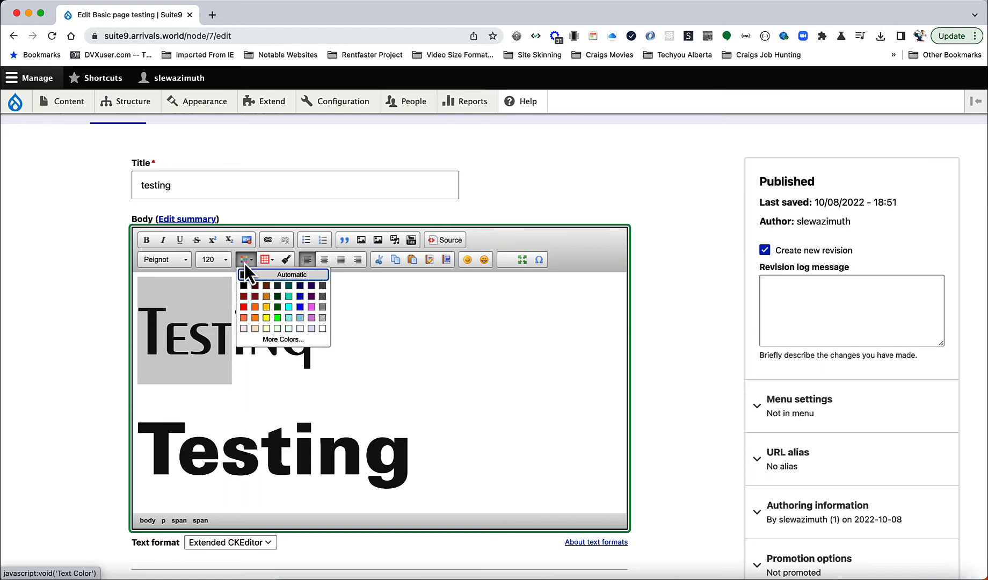
click(254, 307)
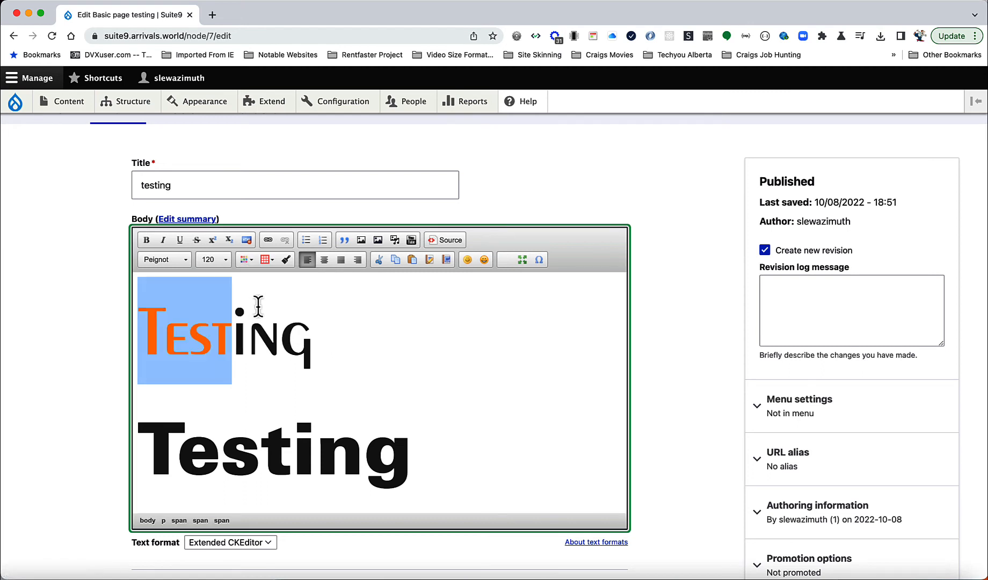
Step: Colour the letters "ing" in the first "Testing" line bright green
drag(236, 348, 324, 353)
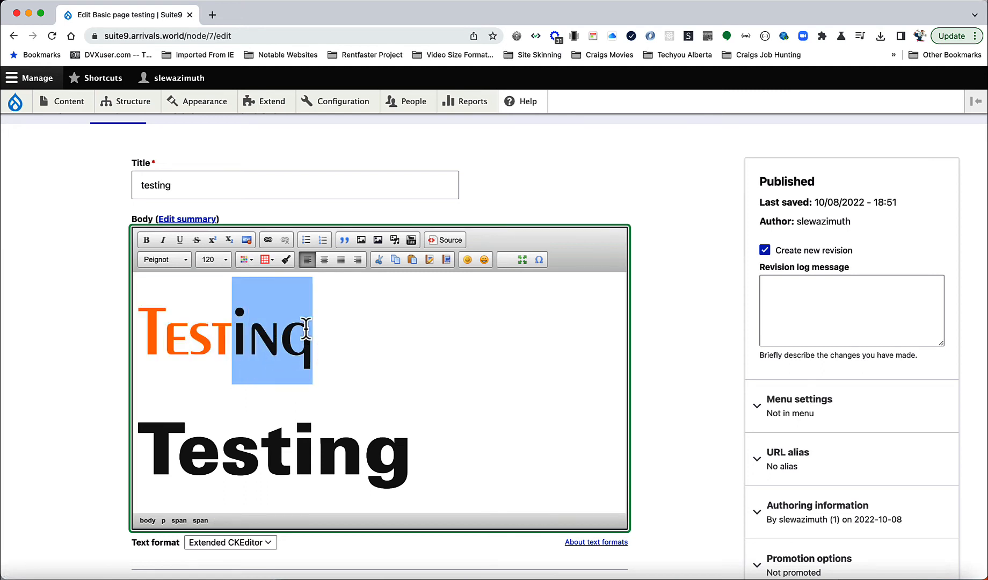
click(242, 263)
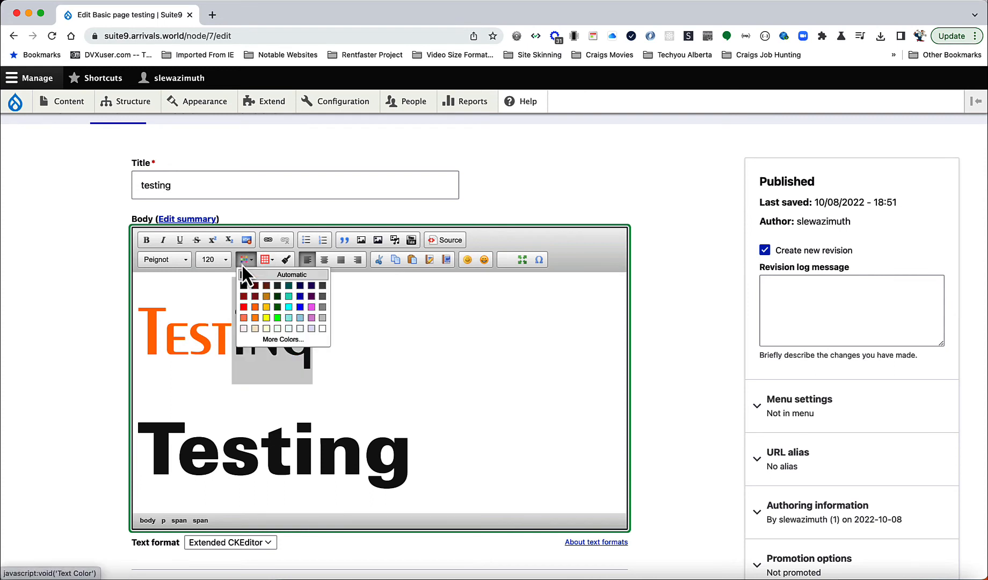
click(277, 318)
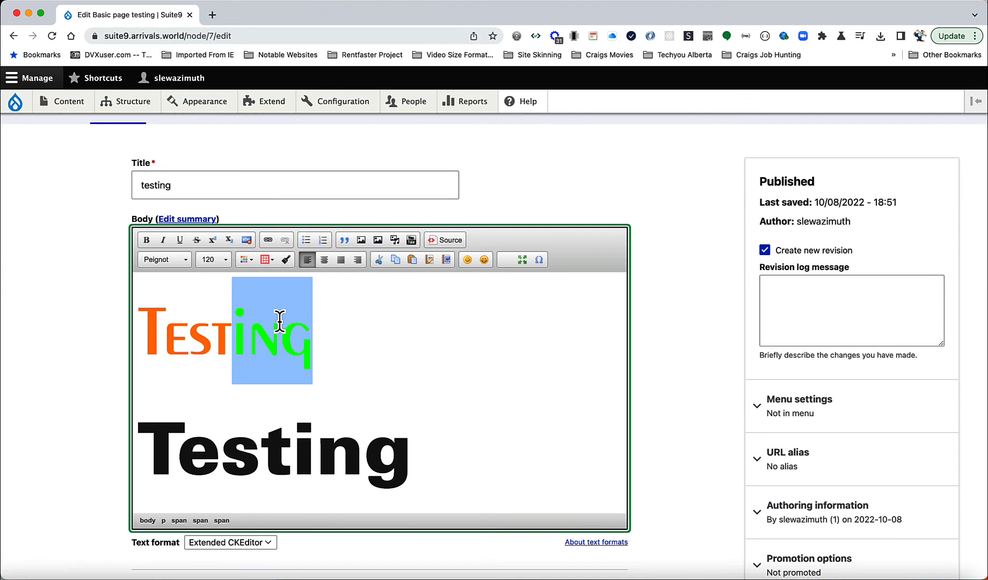
click(323, 343)
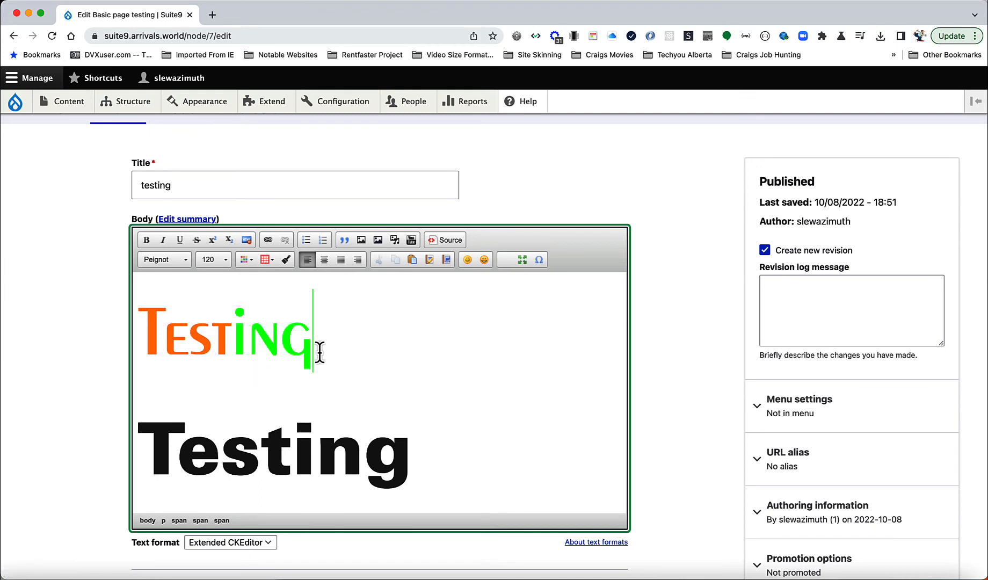
Step: Set the text colour of the whole second "Testing" line to Cyan
click(145, 451)
drag(145, 451, 437, 459)
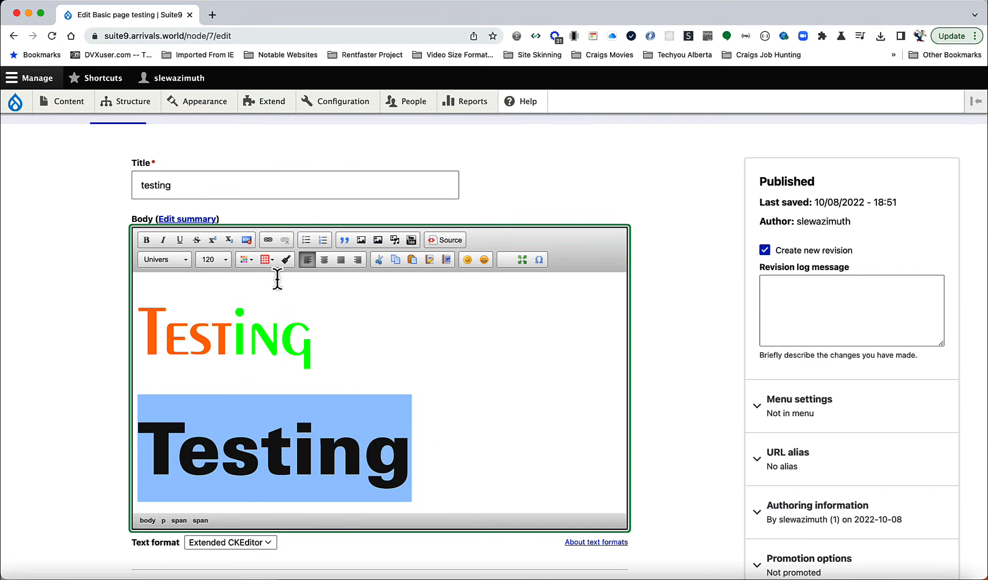
click(244, 260)
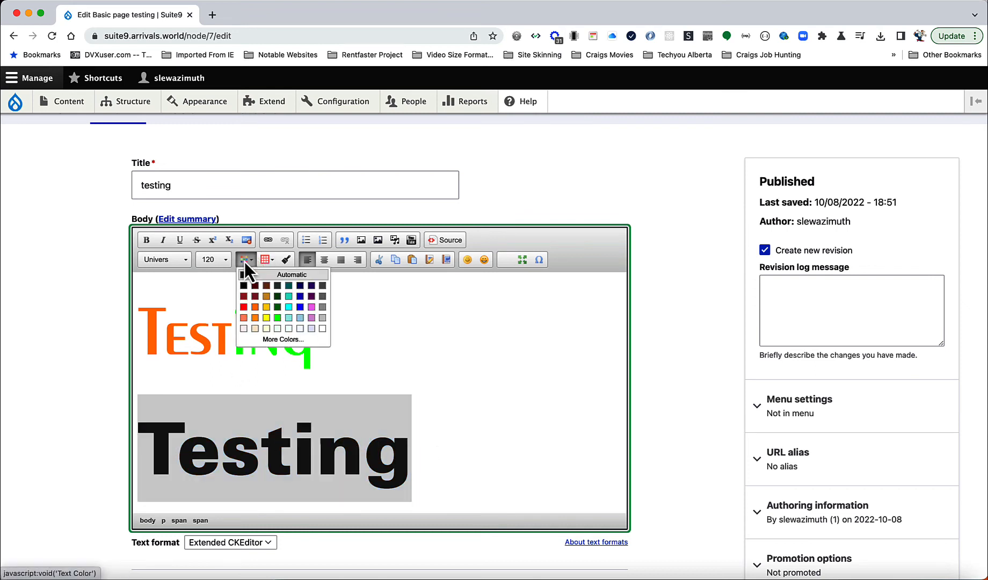
click(289, 308)
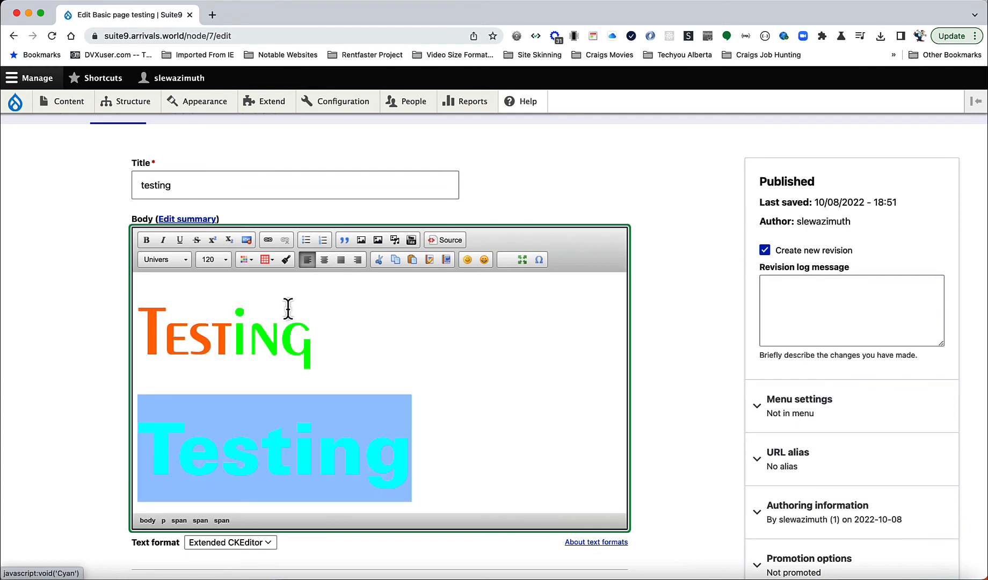
Step: Save the testing page and view both coloured lines on the published page
click(320, 385)
scroll(263, 371, down, 5)
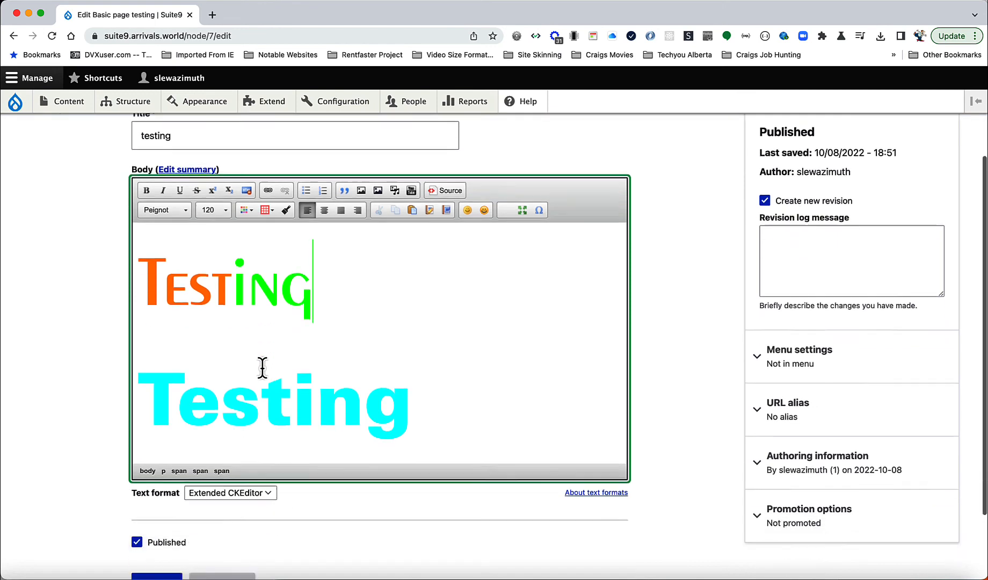
click(157, 498)
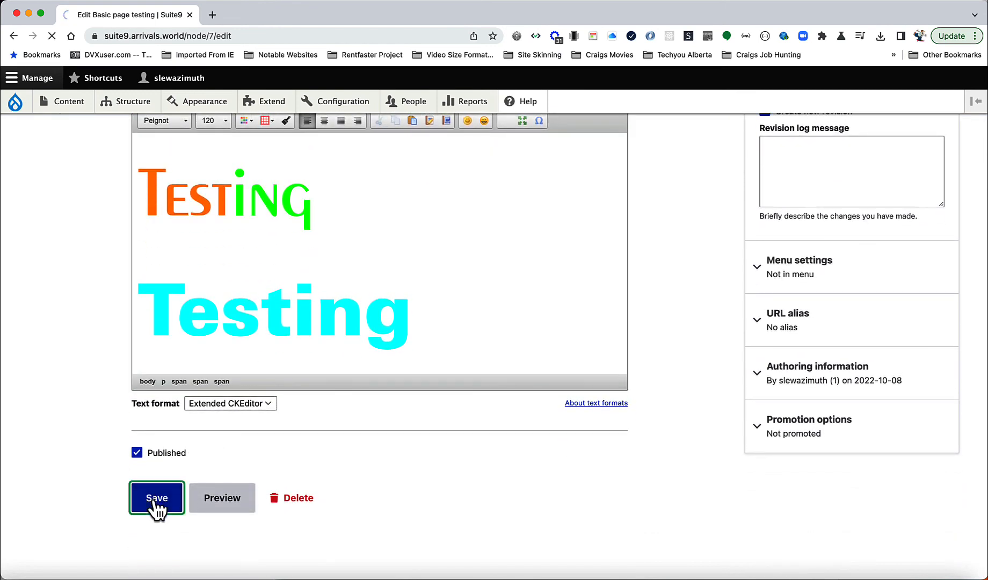
scroll(166, 488, down, 5)
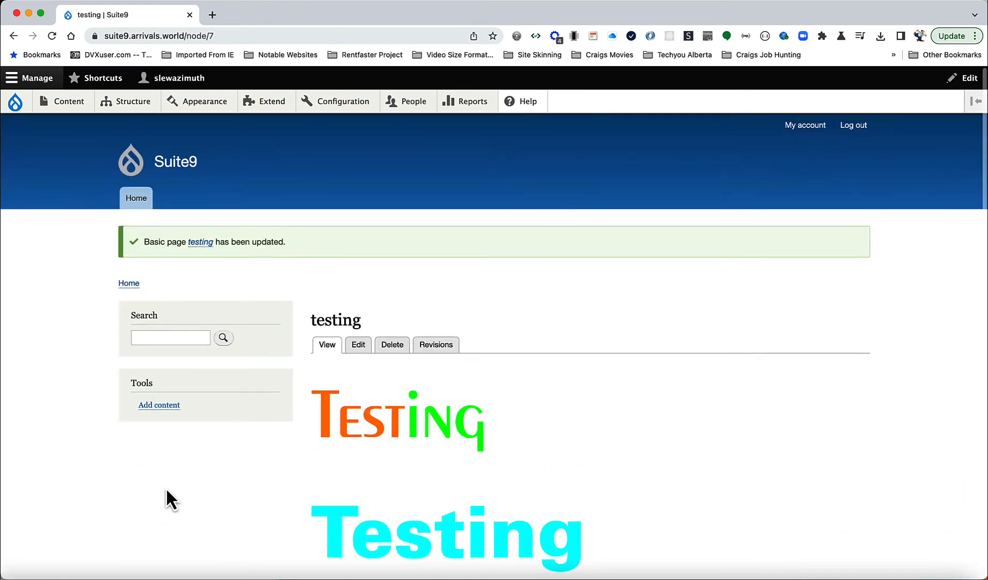
scroll(167, 491, up, 2)
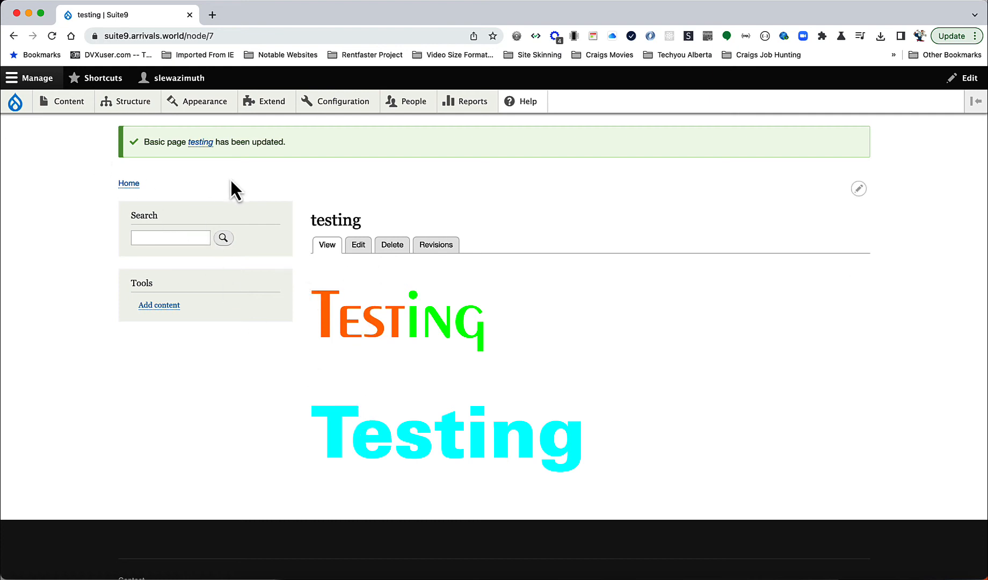
Step: Reopen the testing page for editing and set the font of the cyan "Testing" line to Optima
click(359, 247)
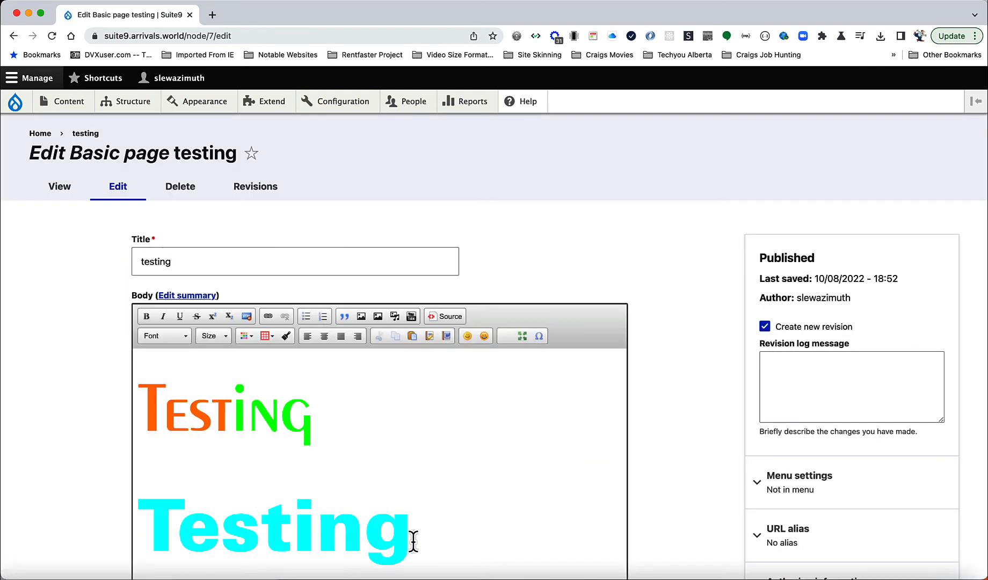
drag(413, 541, 125, 536)
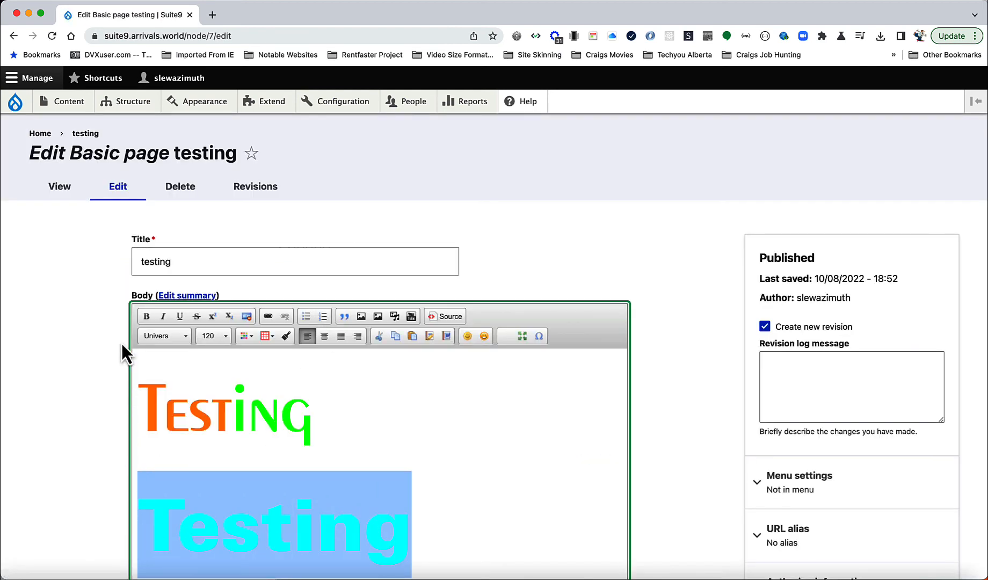
click(176, 340)
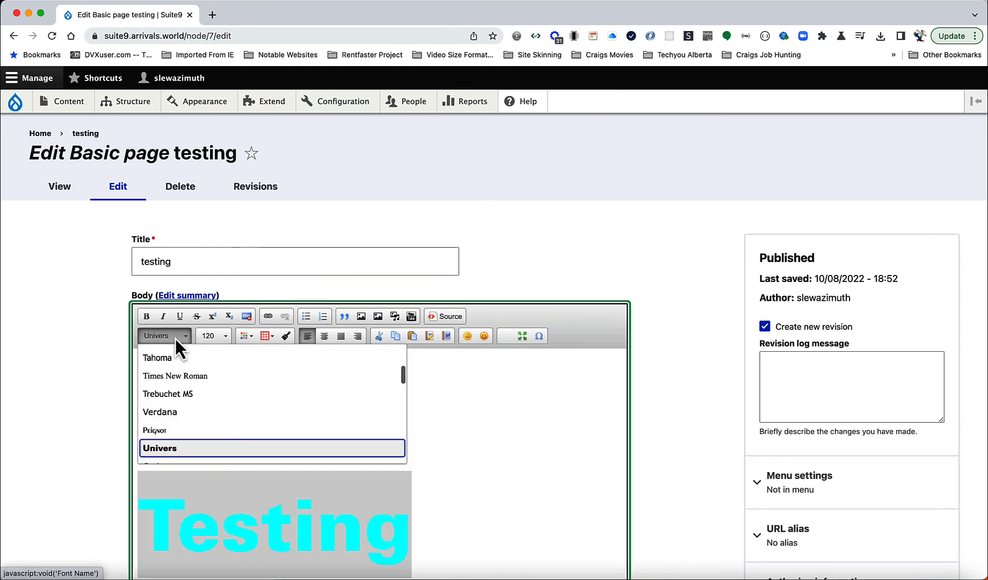
scroll(189, 386, down, 5)
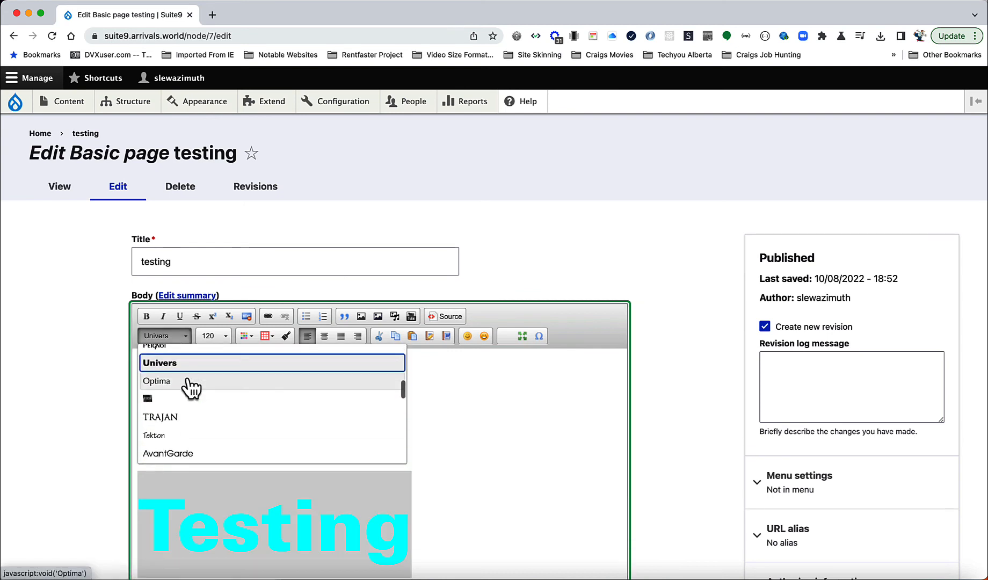
click(189, 382)
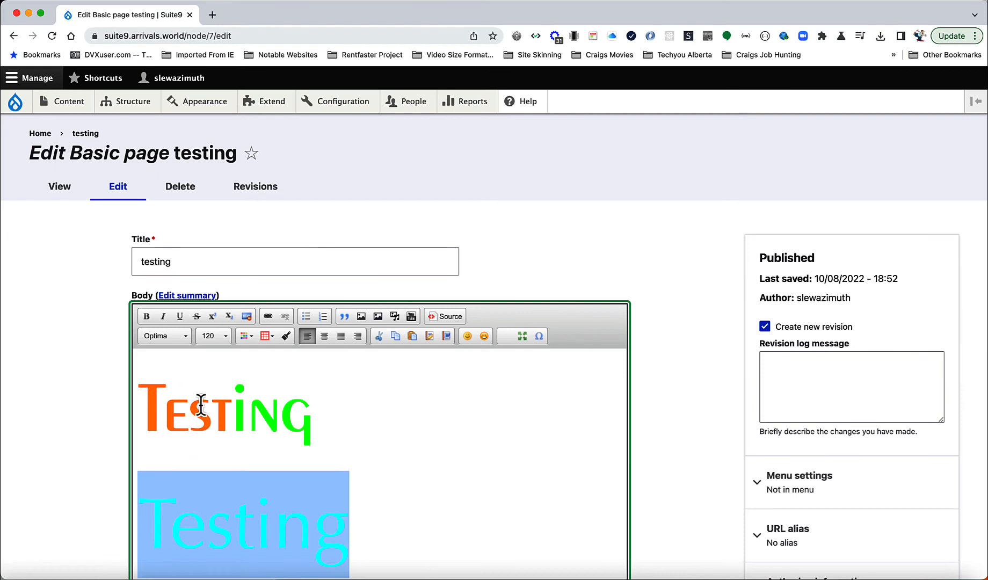
Step: Set the font of the orange and green "Testing" line to Trajan
click(336, 407)
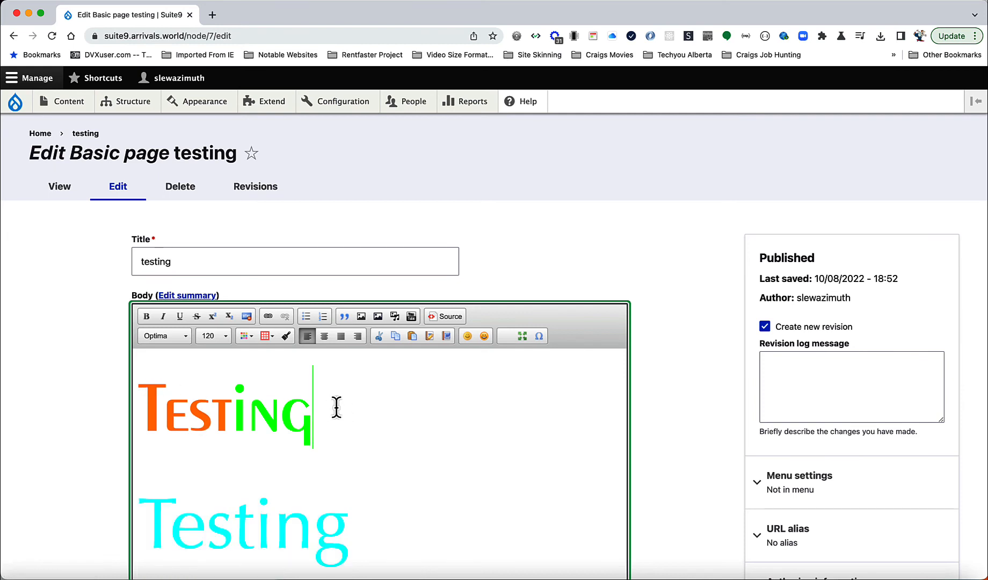
drag(336, 407, 145, 412)
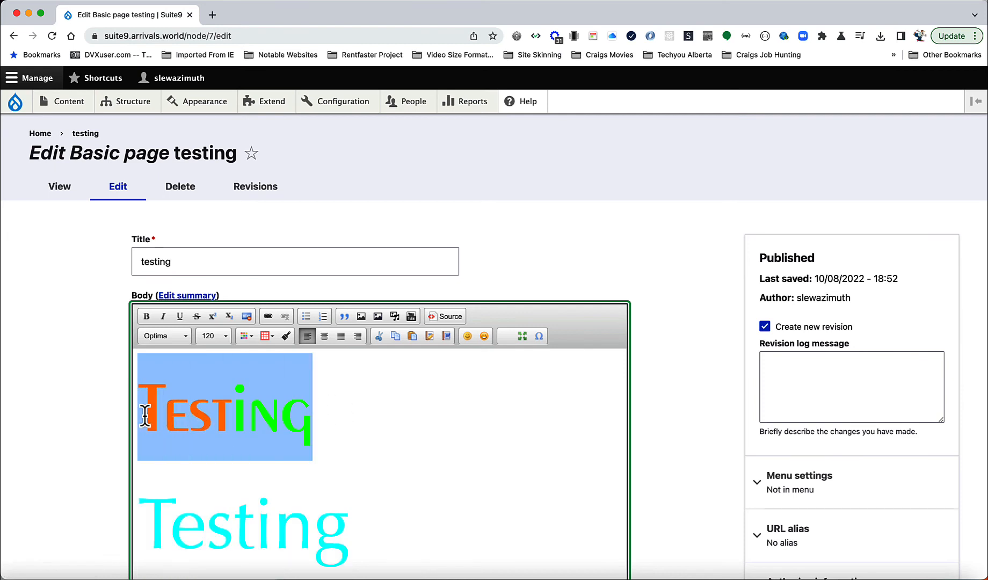
click(177, 334)
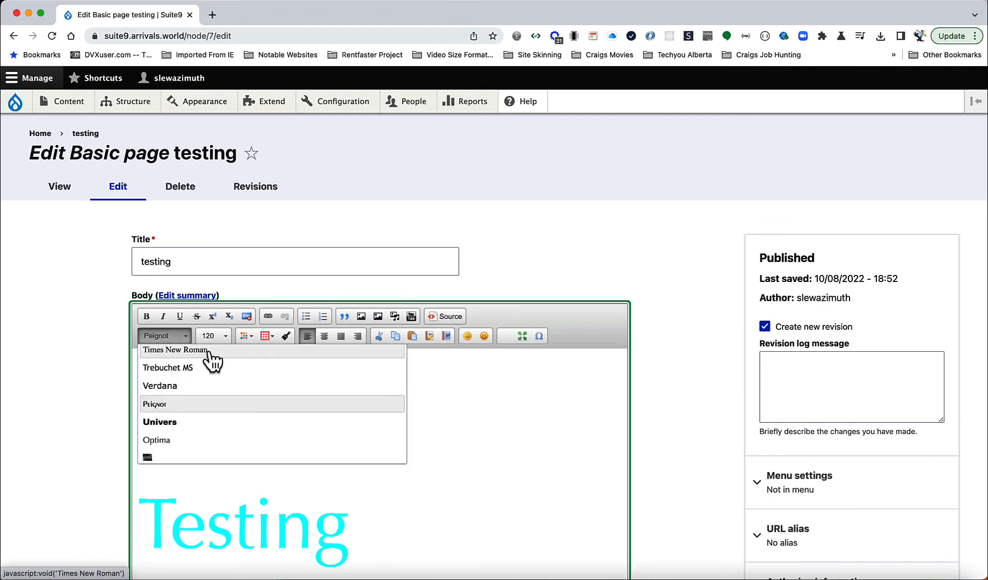
scroll(220, 443, down, 1)
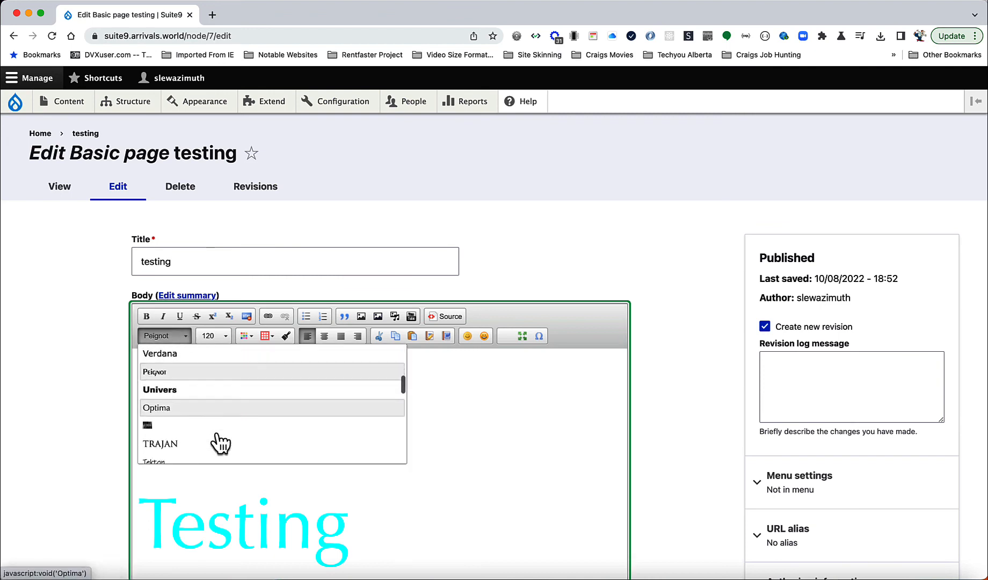
click(174, 443)
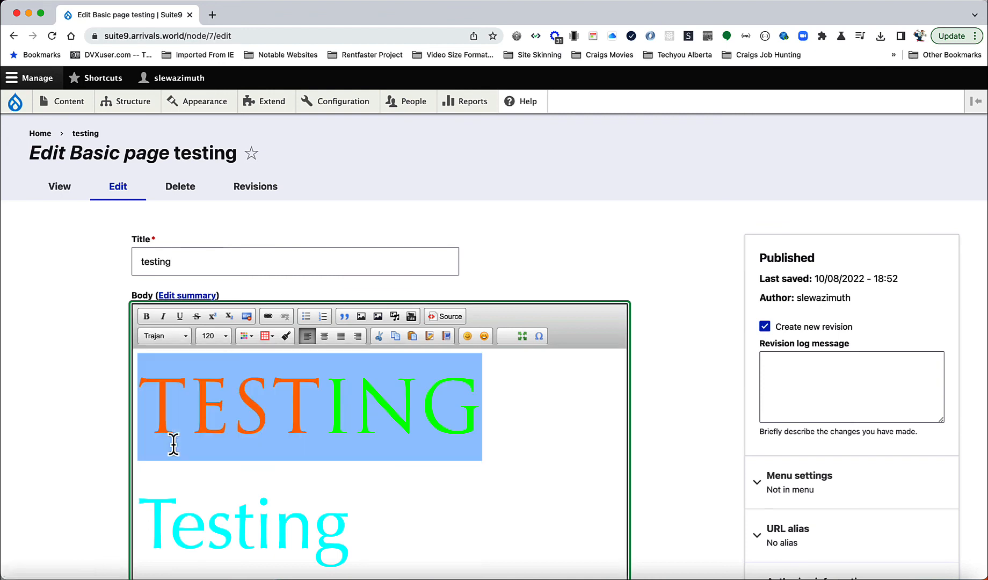
scroll(253, 500, down, 3)
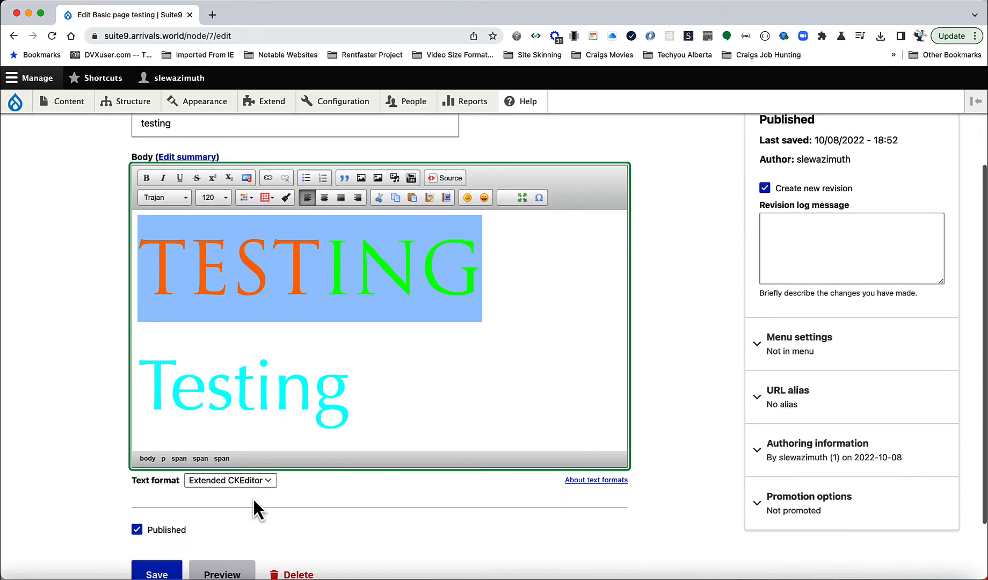
Step: Save the testing page and view the Trajan and Optima lines on the published page
click(157, 570)
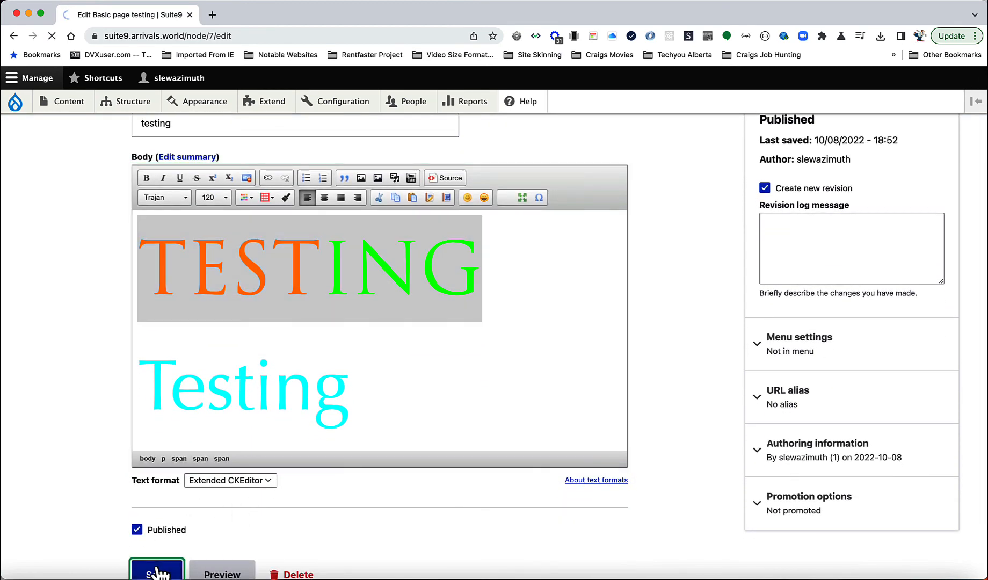
scroll(158, 570, down, 3)
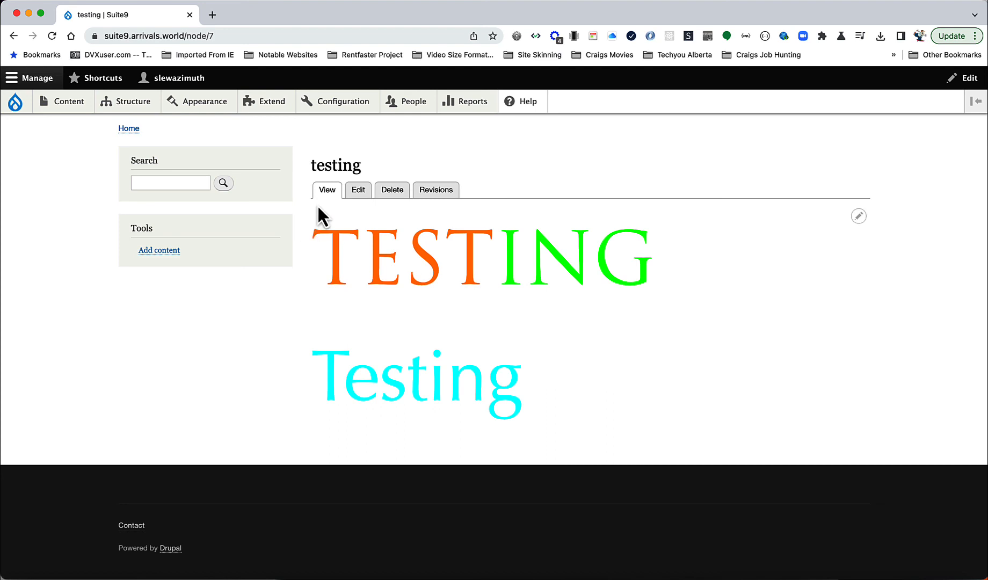
Step: Reopen the testing page for editing and add a new empty line below the cyan "Testing" line
click(359, 193)
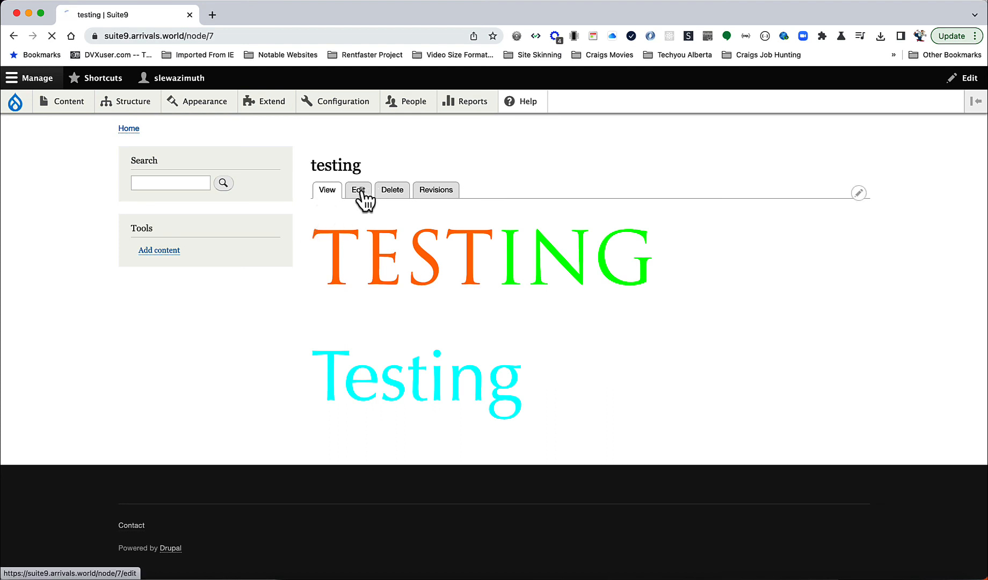
scroll(346, 263, down, 2)
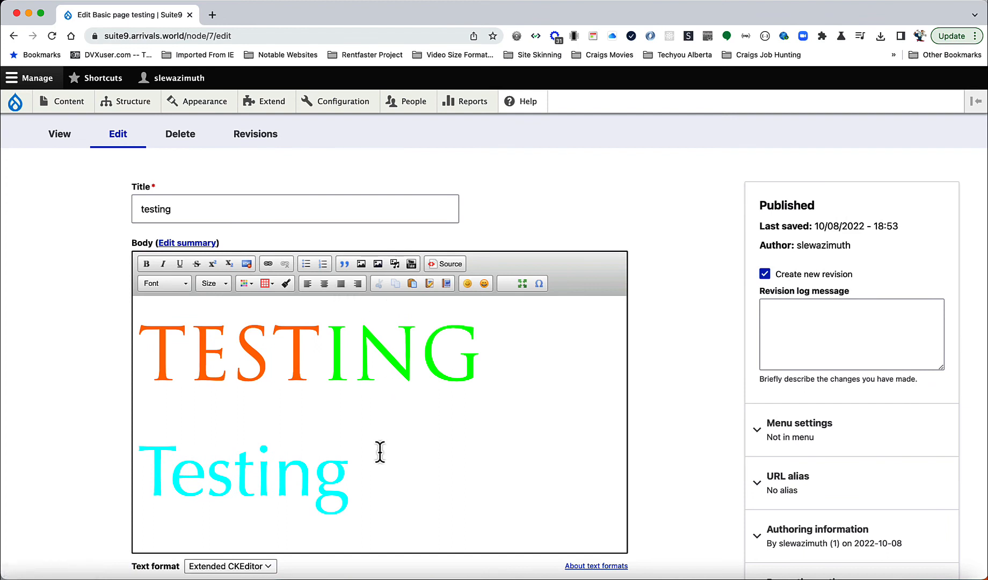
click(382, 476)
scroll(449, 379, down, 1)
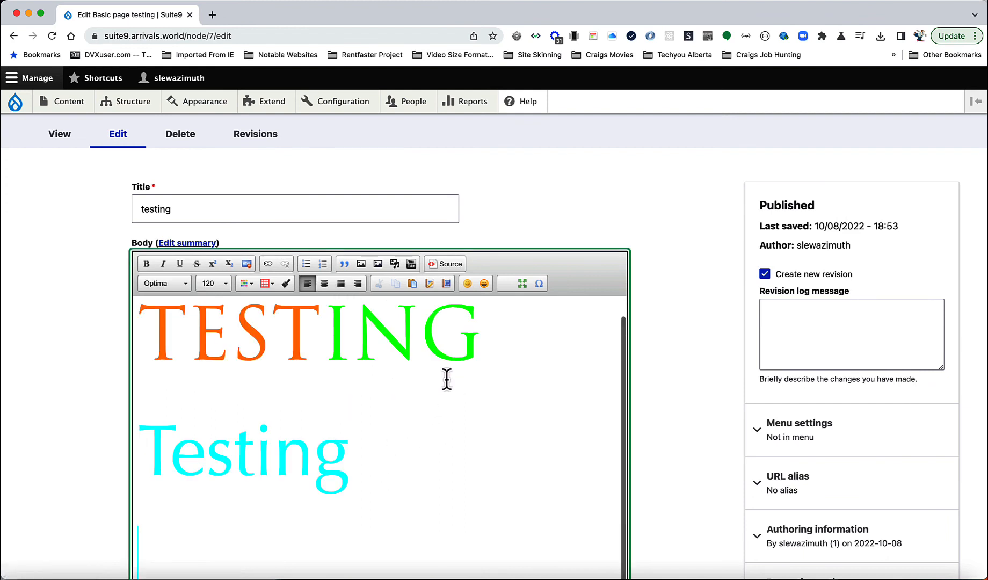
key(Return)
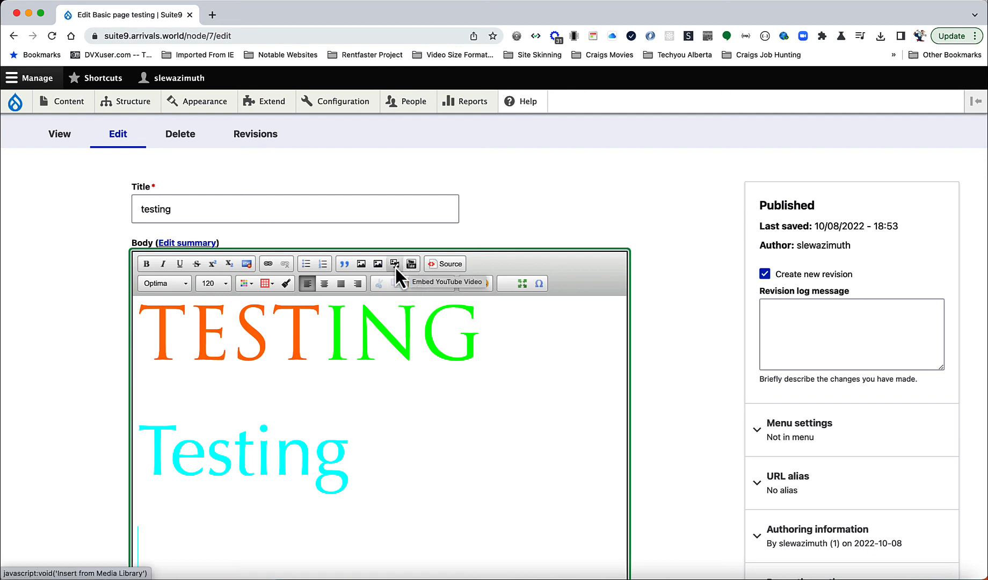
Step: Insert the Angelina Jordan "When You Believe" remote video from the media library on the empty line below the cyan text
click(397, 264)
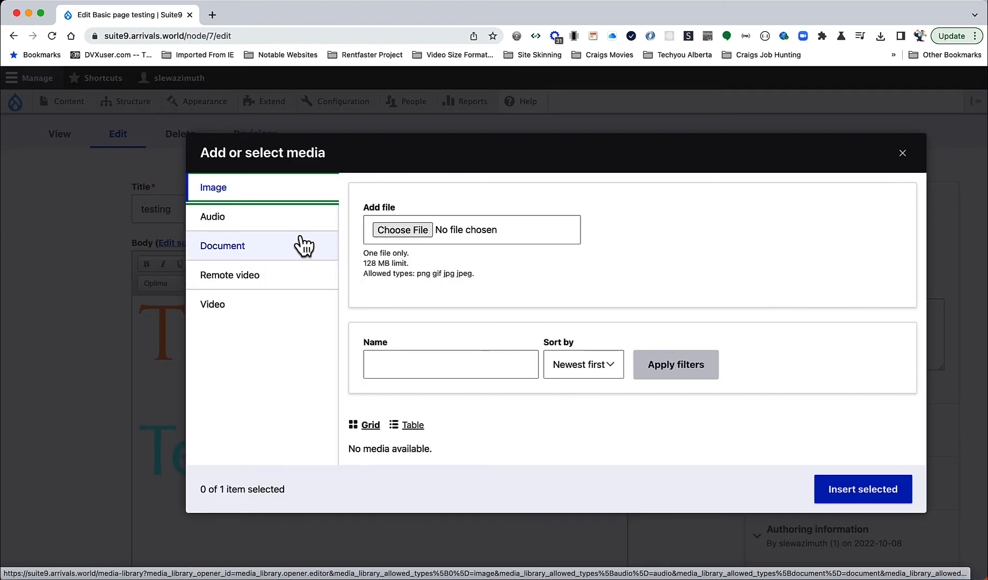
click(245, 277)
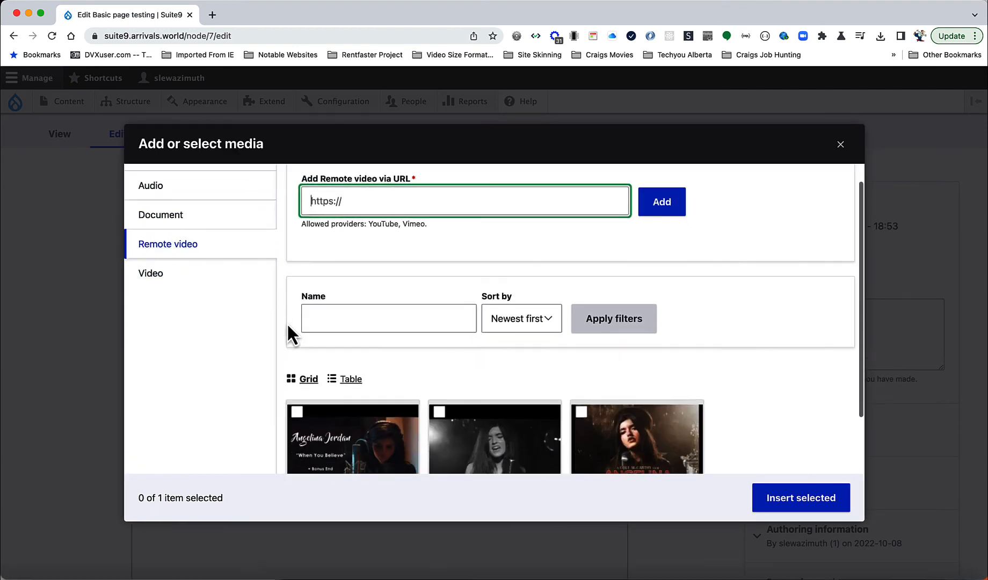
scroll(286, 321, down, 3)
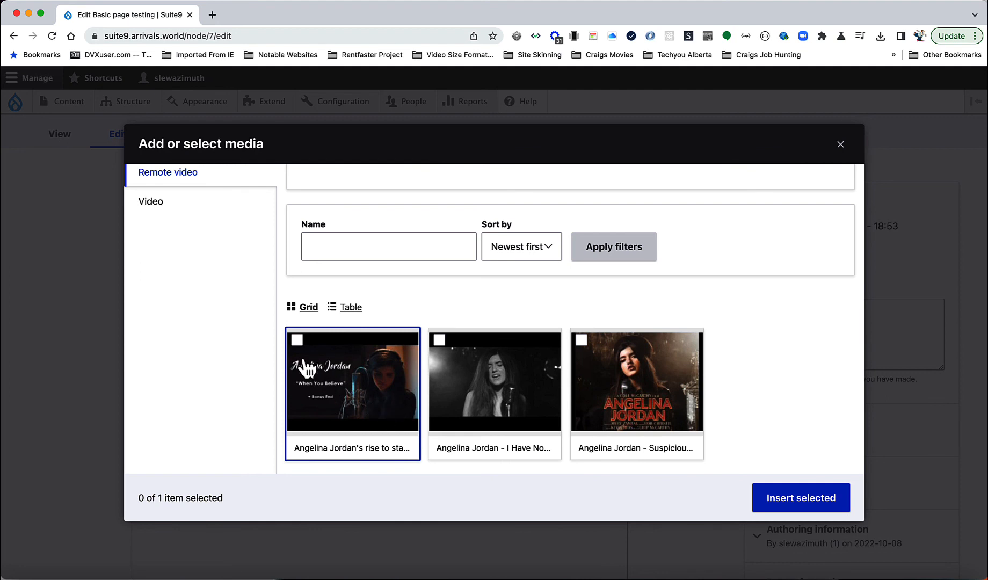
click(297, 339)
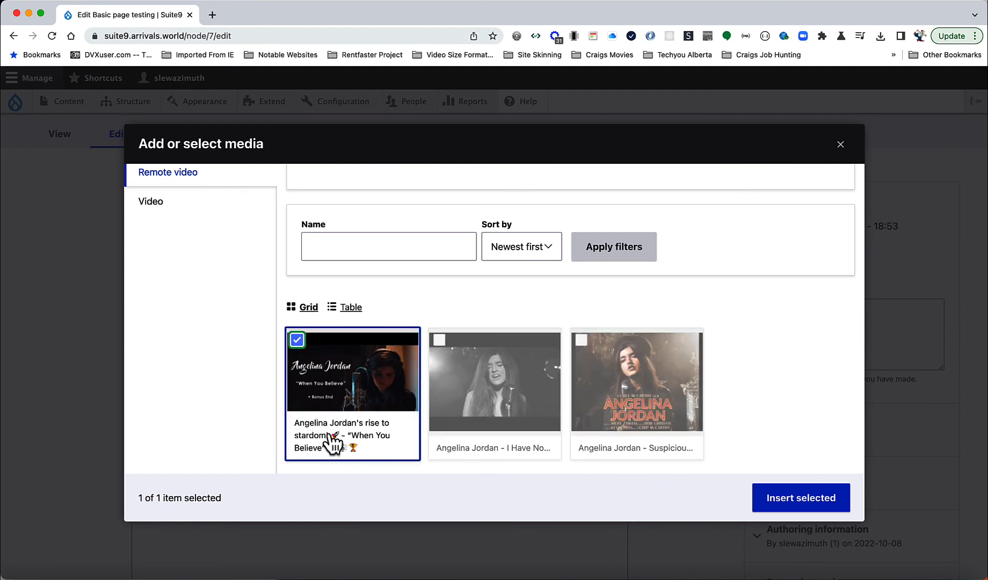
click(801, 504)
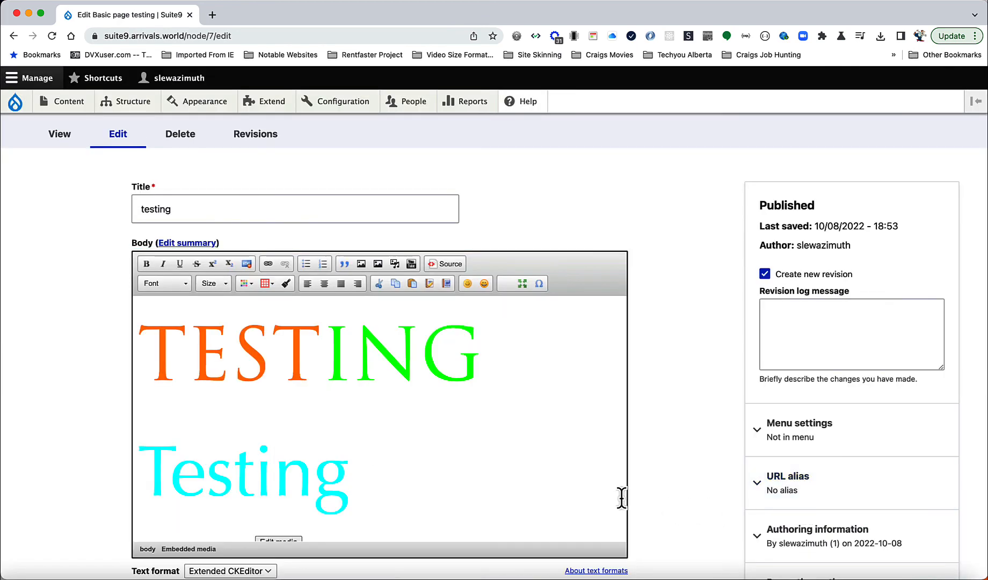
Step: Check the embedded video in the body and save the testing page
scroll(569, 485, down, 3)
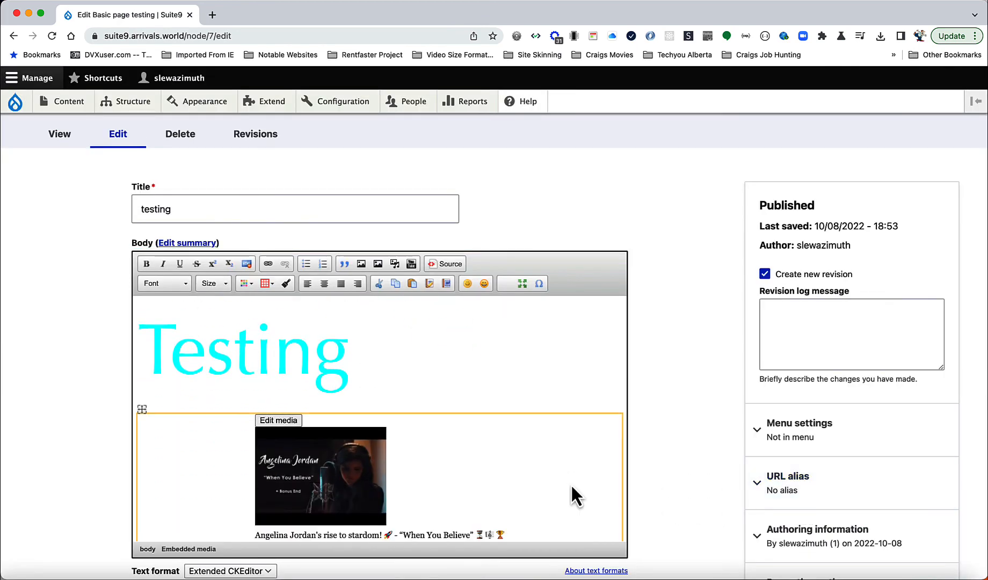
scroll(539, 488, down, 3)
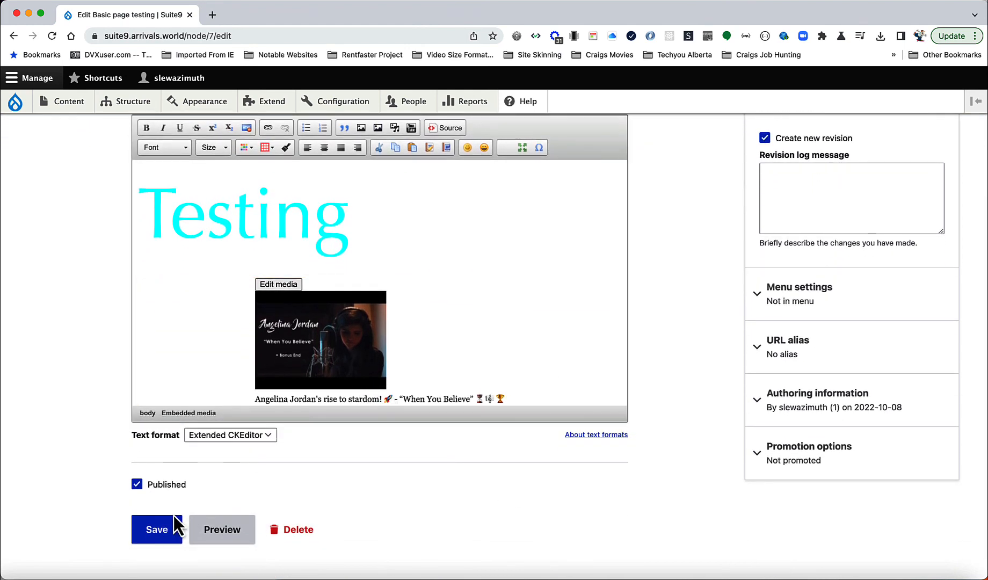
click(154, 529)
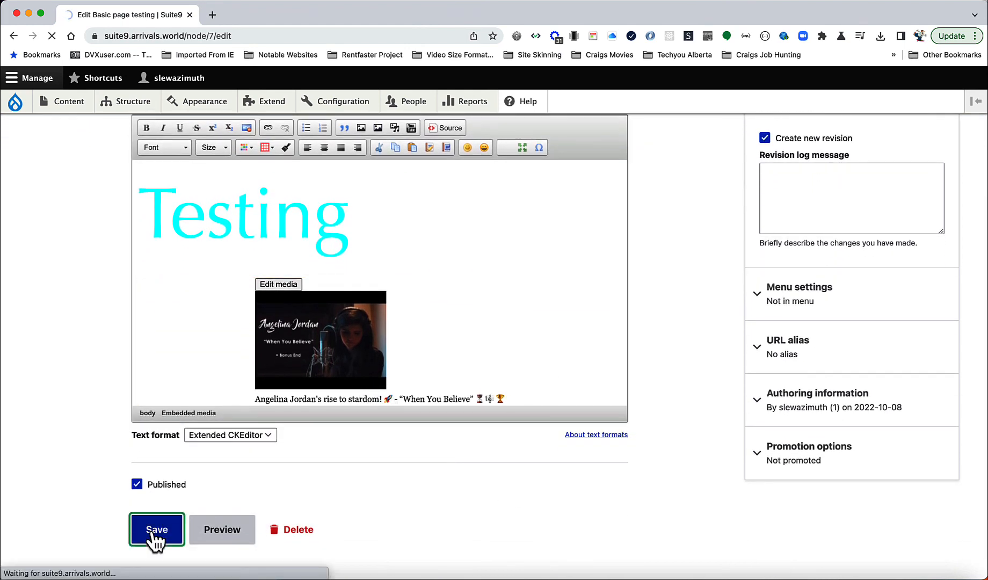